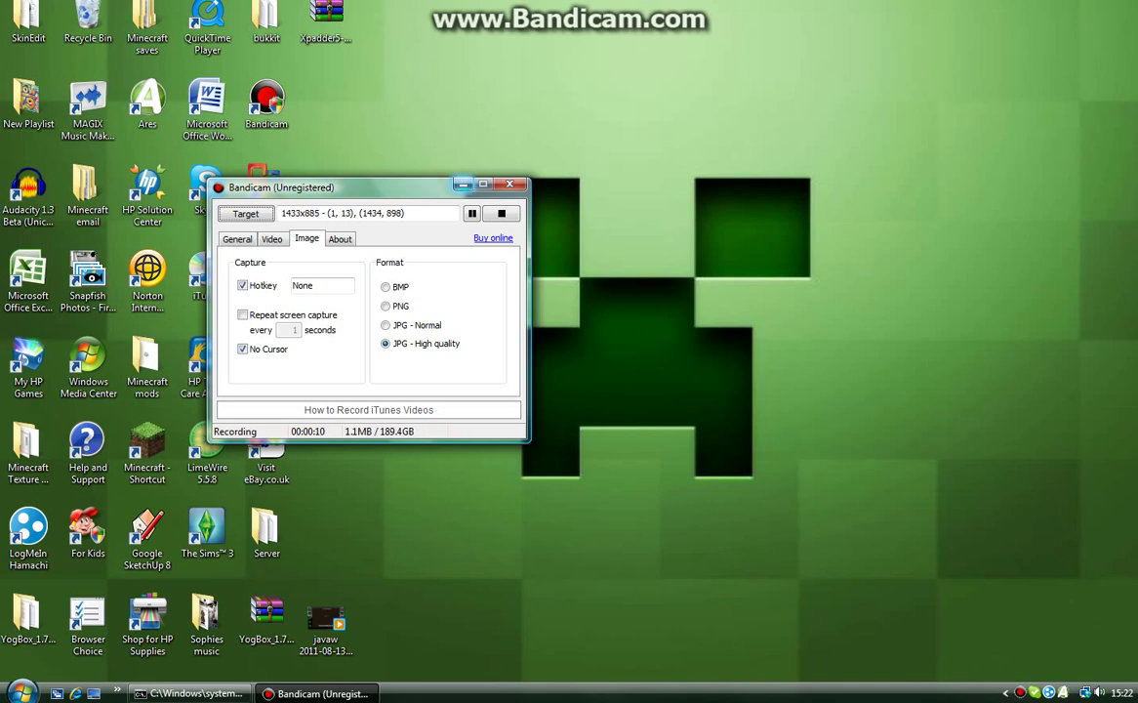
- Minimise Bandicam and move the Xpadder5-3.zip archive to the centre of the desktop
click(463, 184)
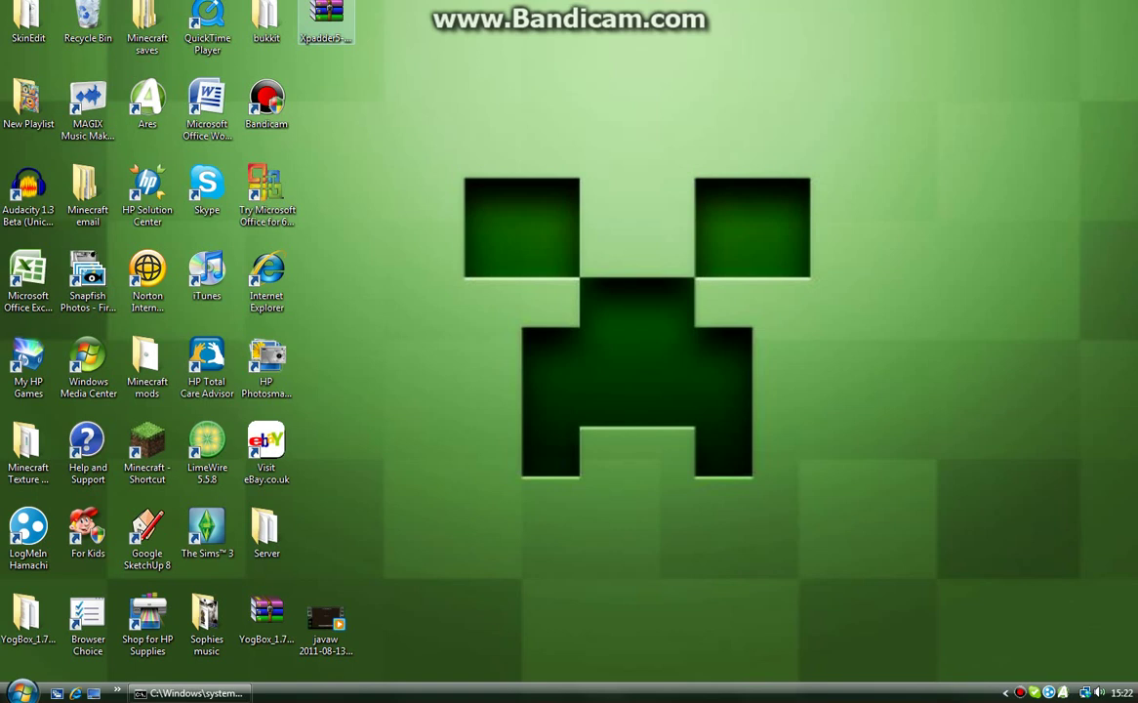
drag(326, 18, 564, 261)
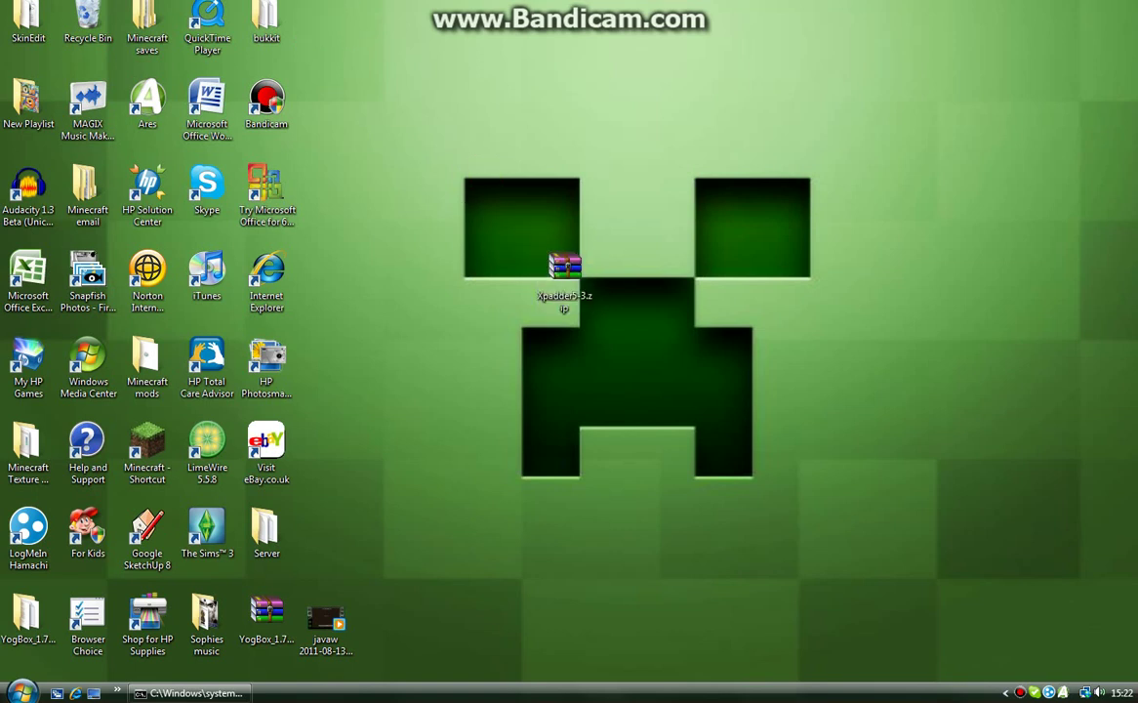
mouse_move(465, 184)
mouse_down()
mouse_move(648, 344)
mouse_move(666, 394)
mouse_up()
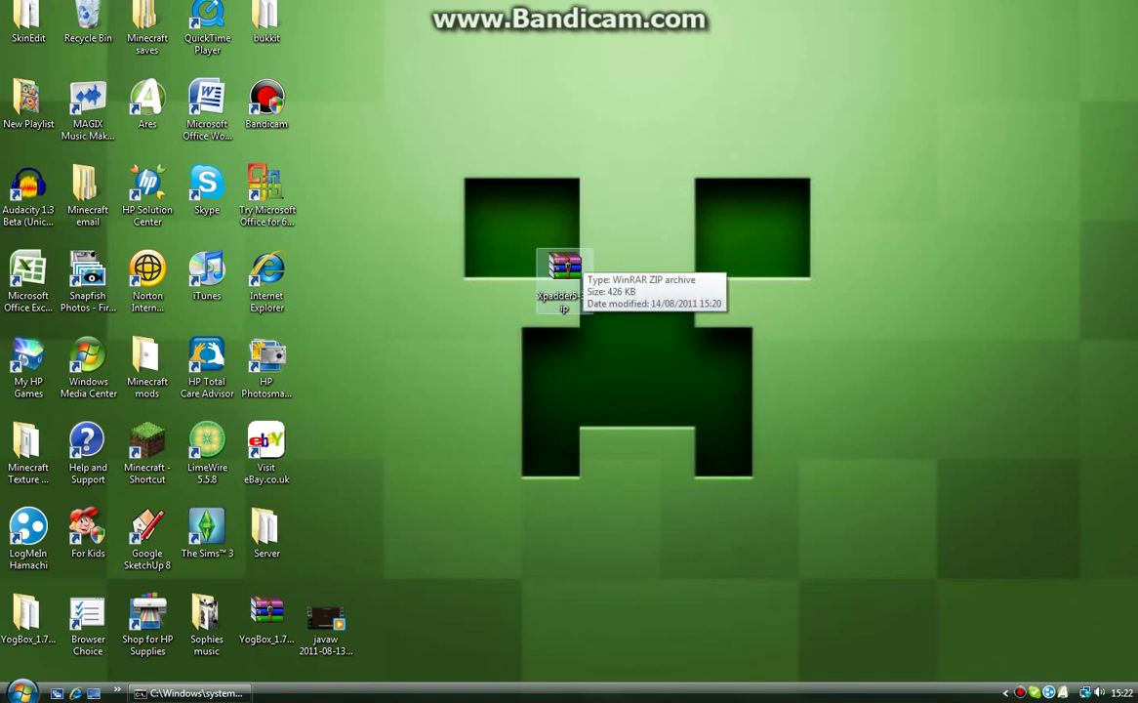
mouse_move(667, 178)
mouse_down()
mouse_move(455, 375)
mouse_move(515, 347)
mouse_up()
- Open the Xpadder zip in WinRAR, dismiss the licence reminder, and launch Xpadder.exe
right_click(570, 276)
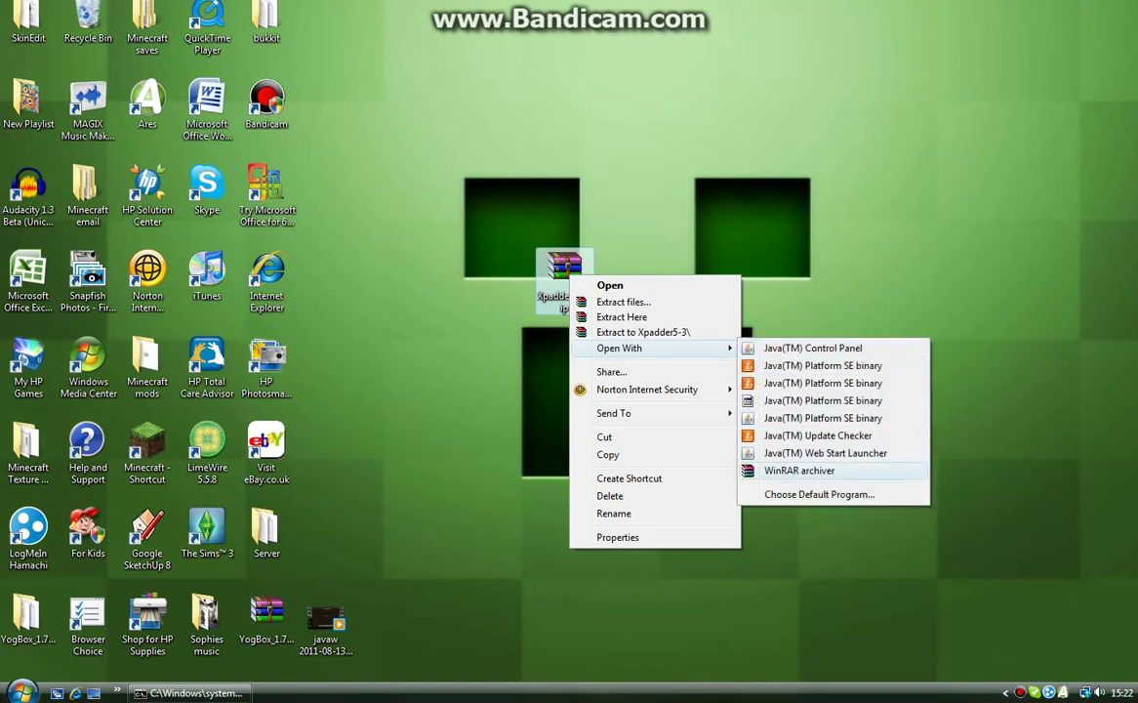
key(Escape)
key(Escape)
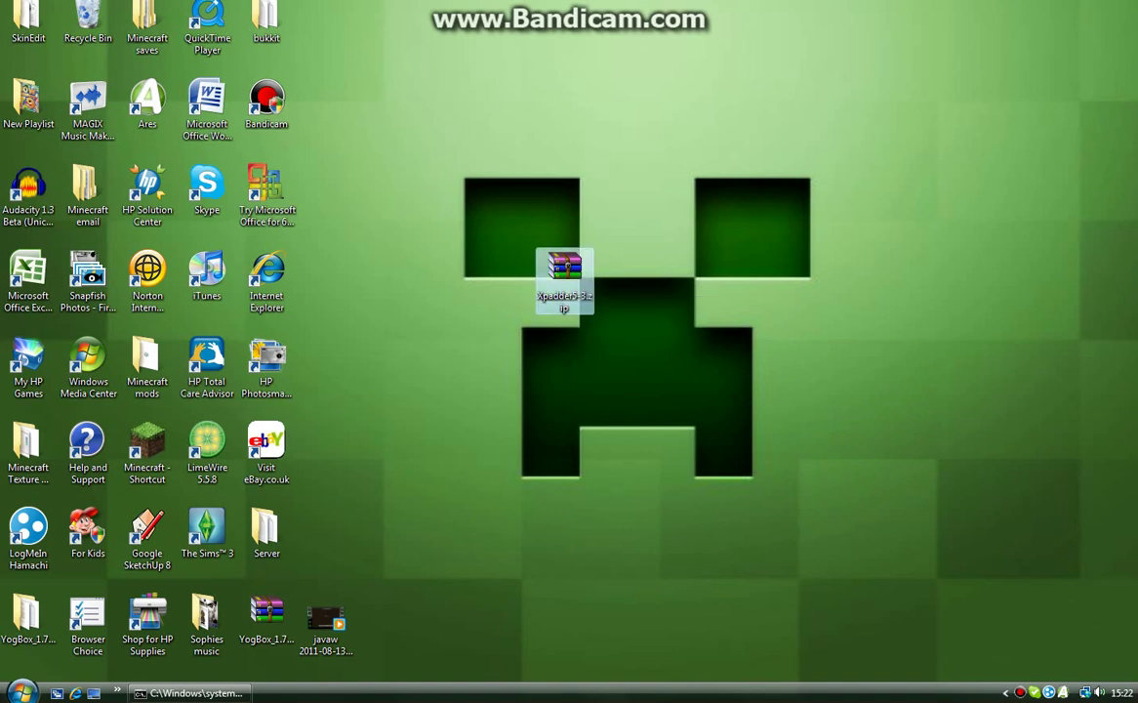
key(Return)
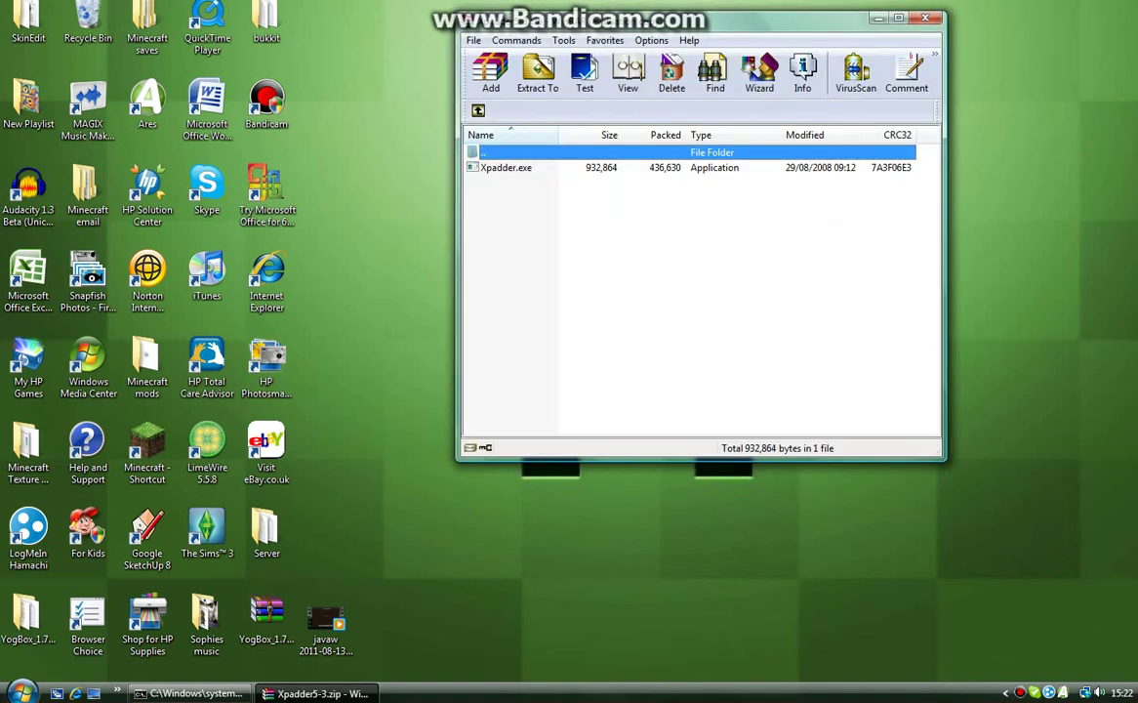
key(Escape)
key(Down)
key(Return)
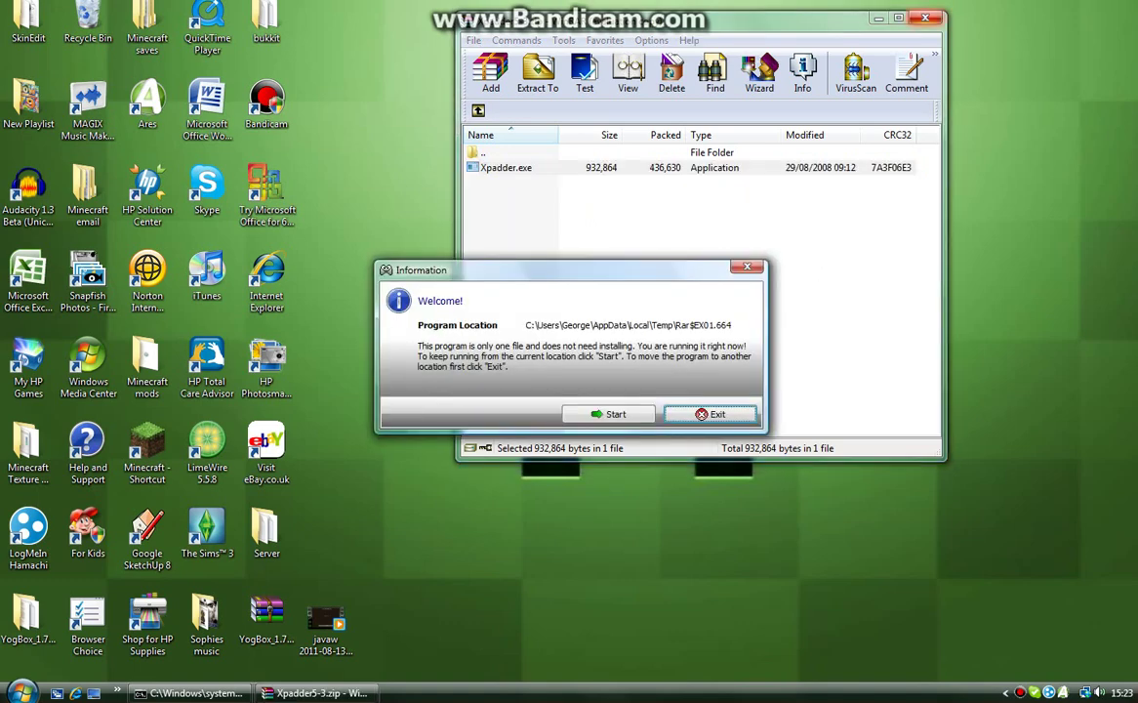
- Close WinRAR and accept Xpadder's welcome, default save location and file-association prompts
click(925, 18)
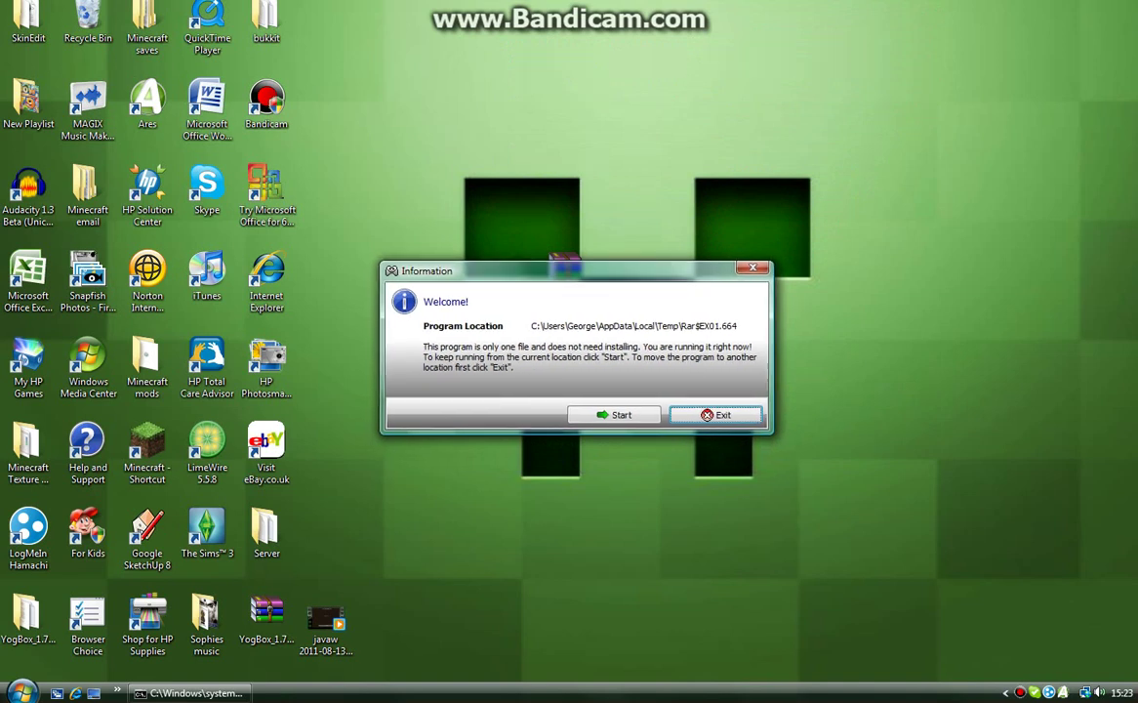
key(Tab)
key(Return)
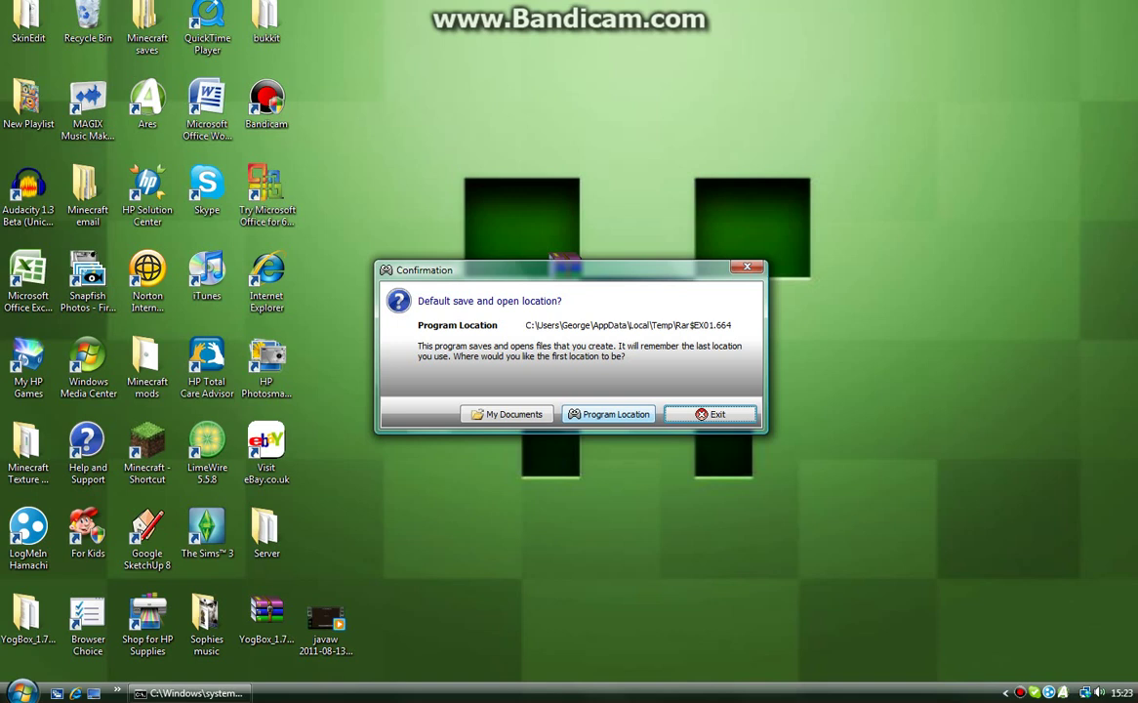
key(Return)
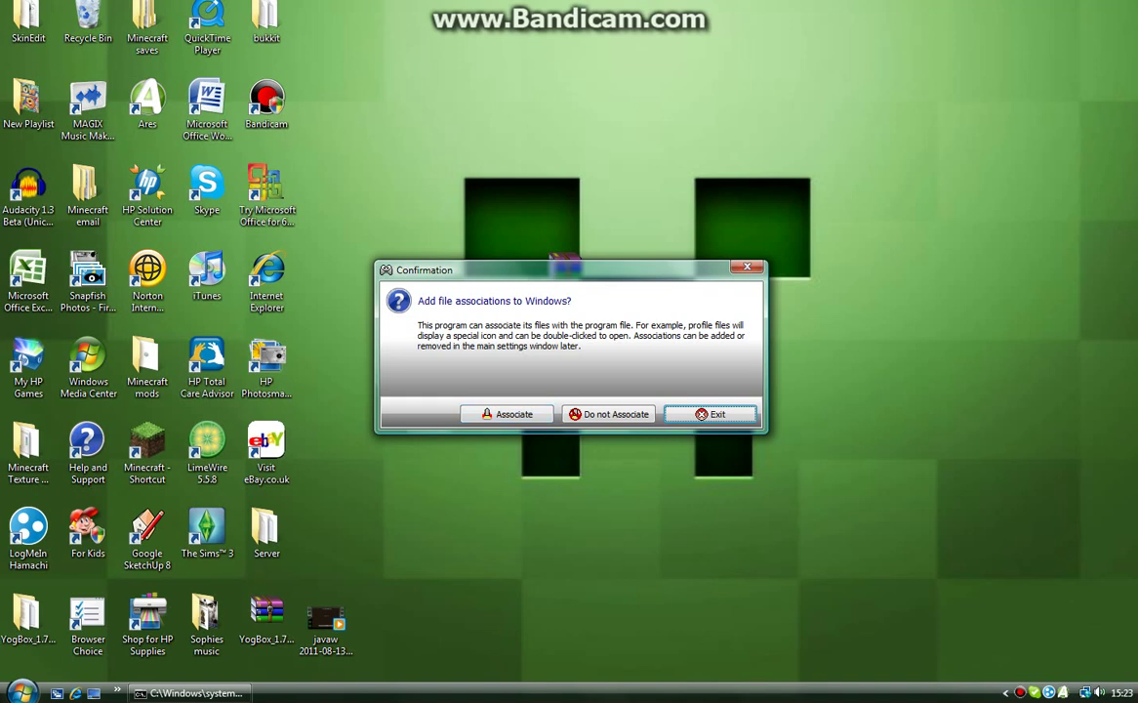
key(Return)
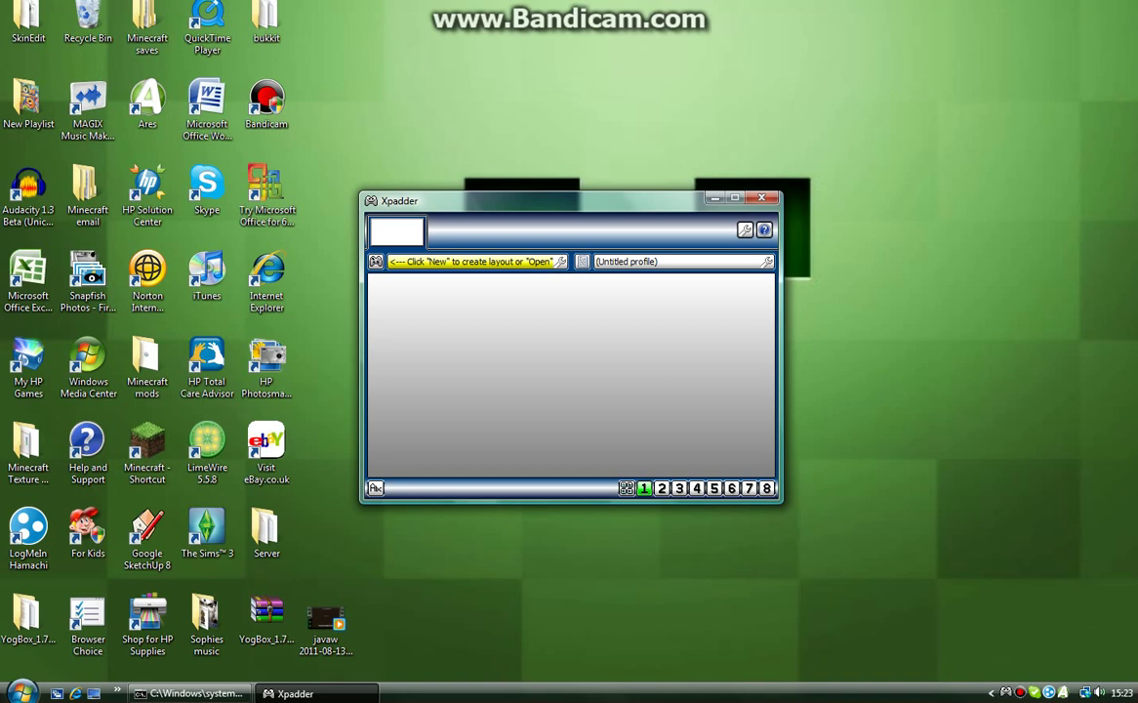
- Create a new controller layout and show the Image tab of its Controller Settings
click(375, 262)
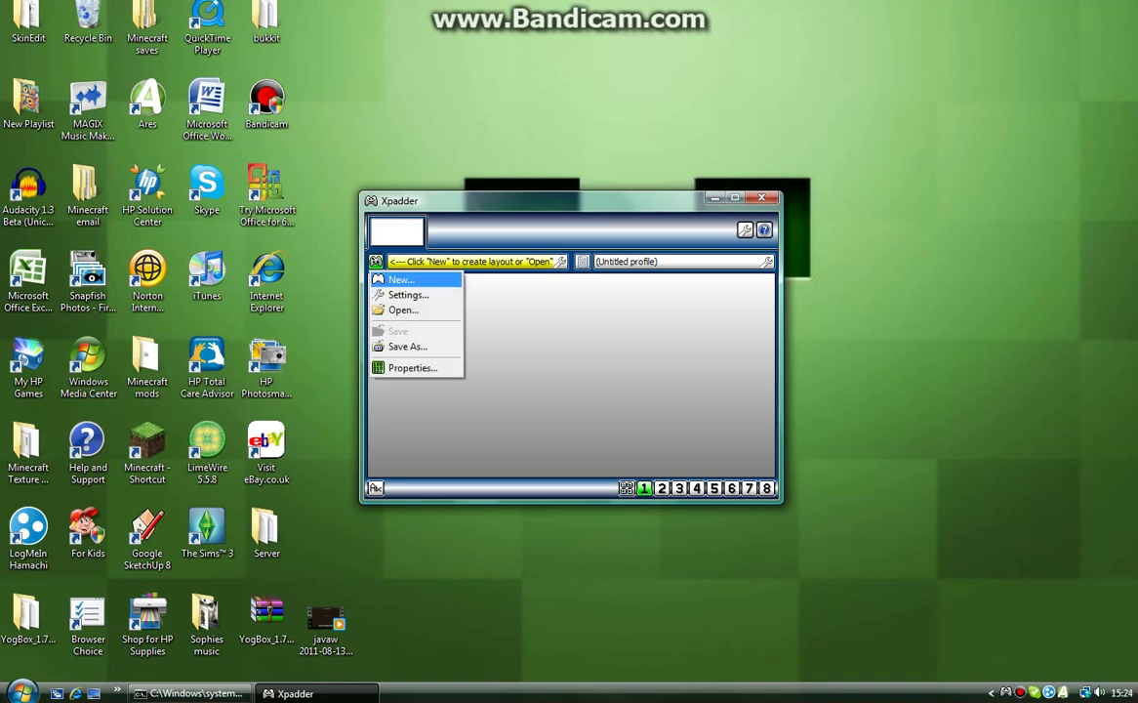
click(400, 279)
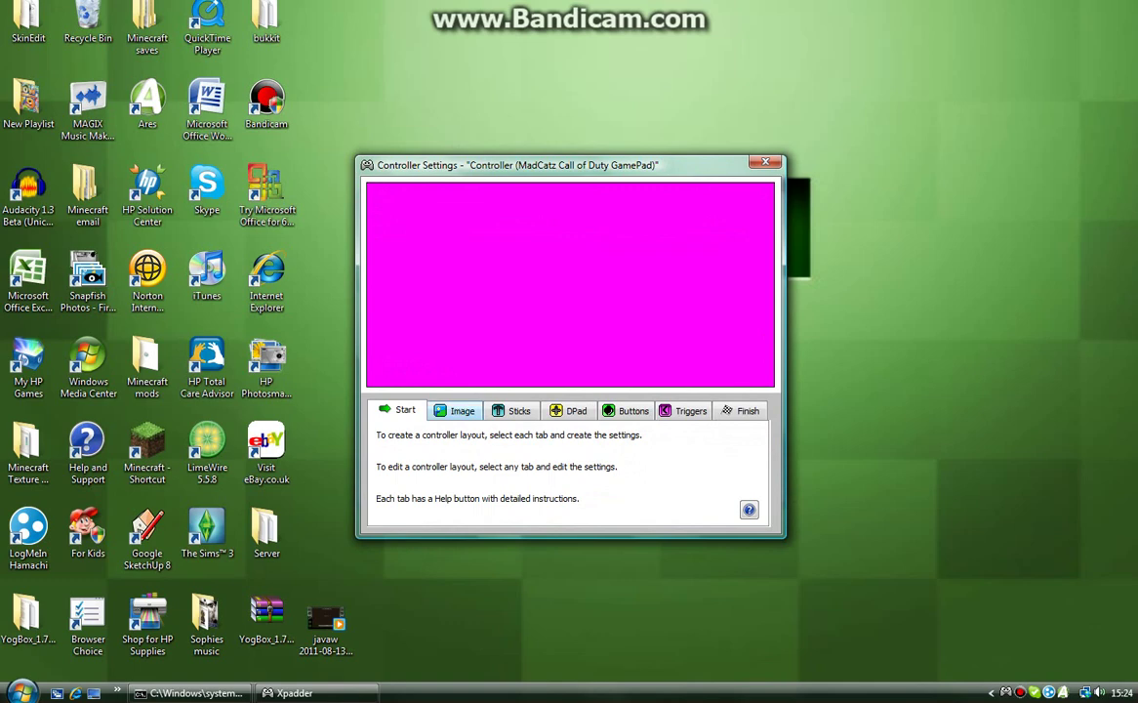
drag(537, 165, 553, 155)
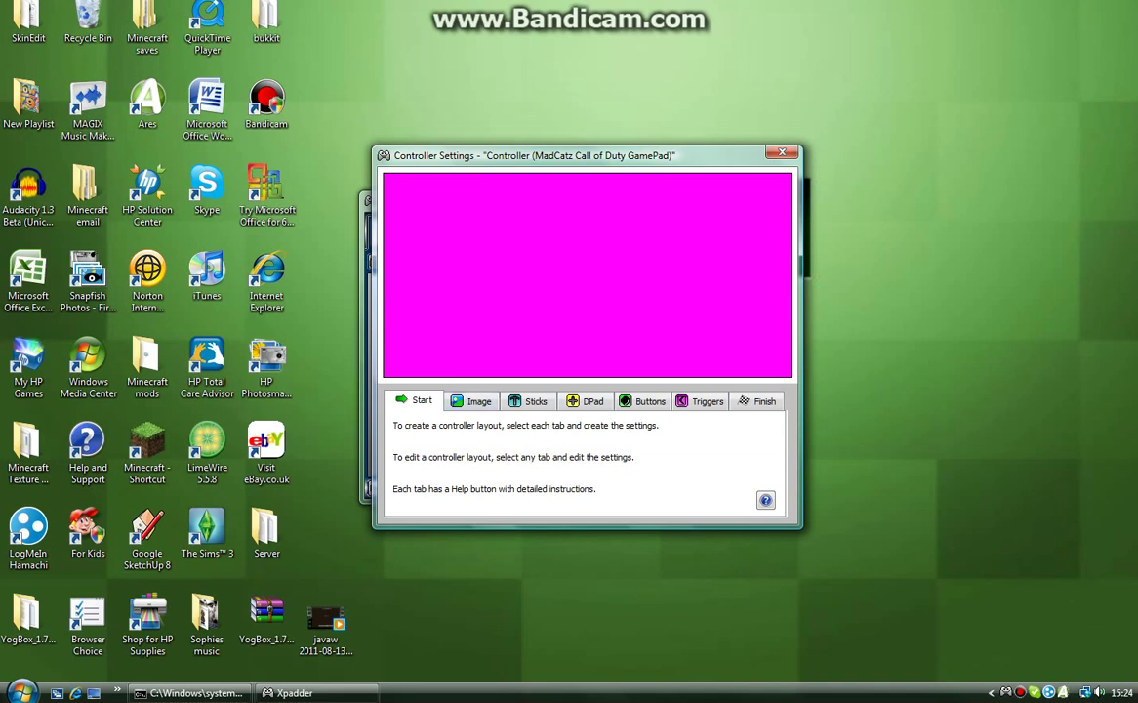
click(473, 401)
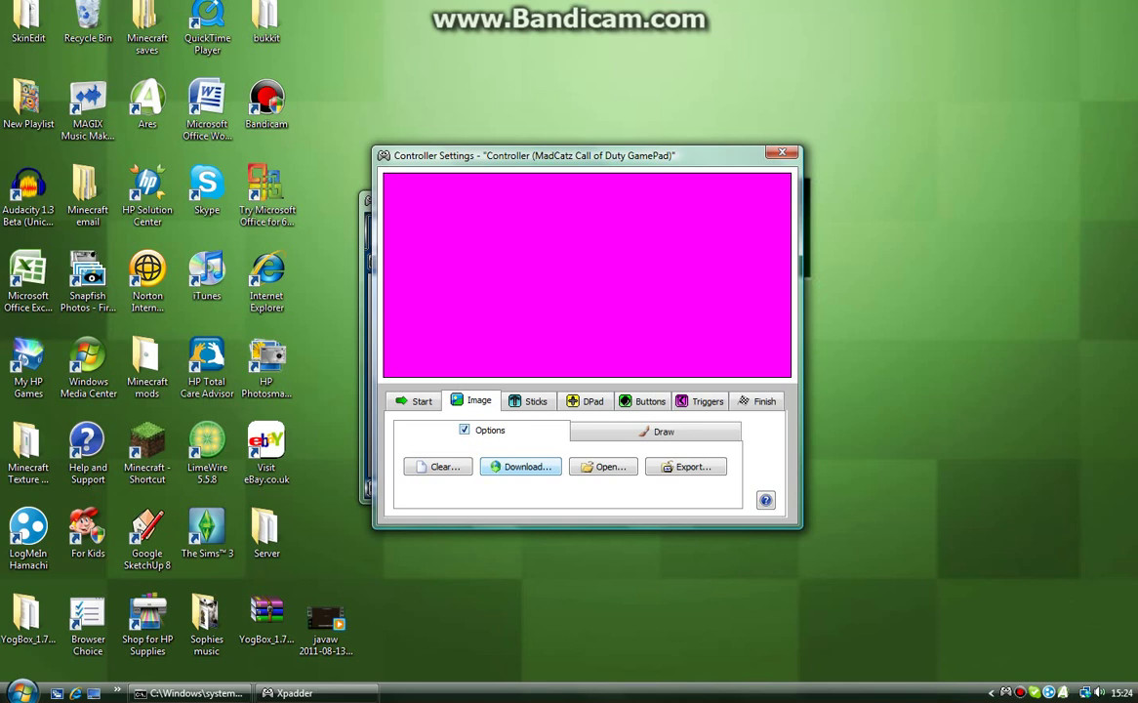
drag(586, 155, 583, 149)
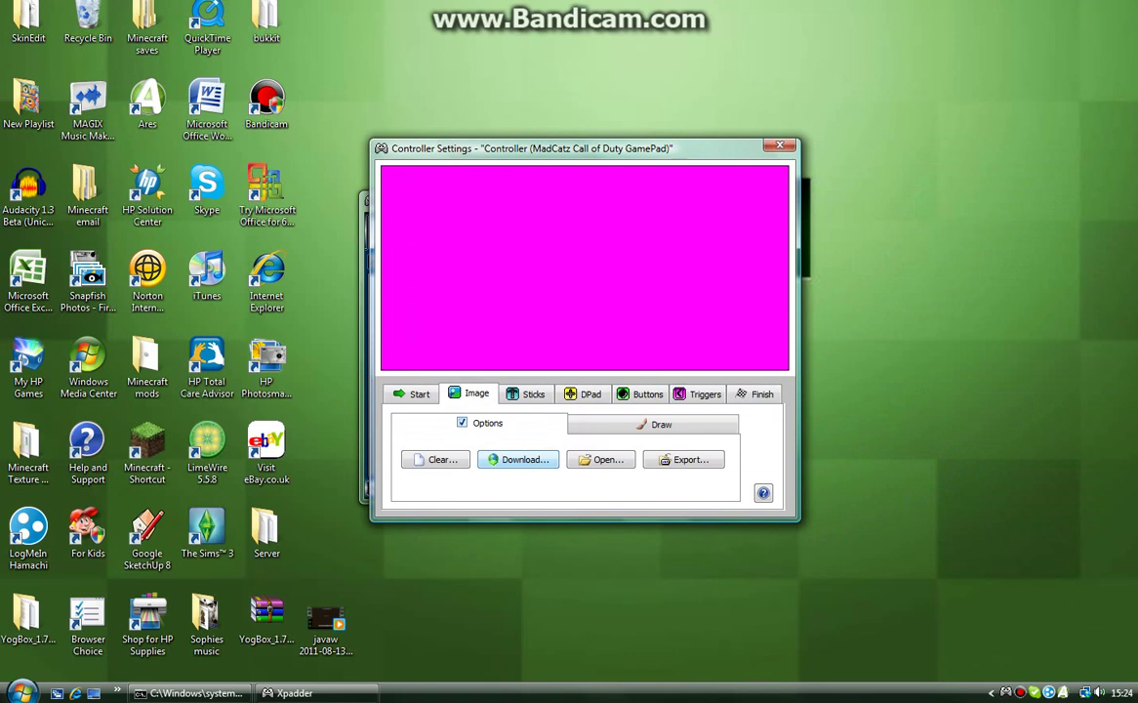
- Browse for a controller image, exploring the Documents folder and its subfolder
click(600, 458)
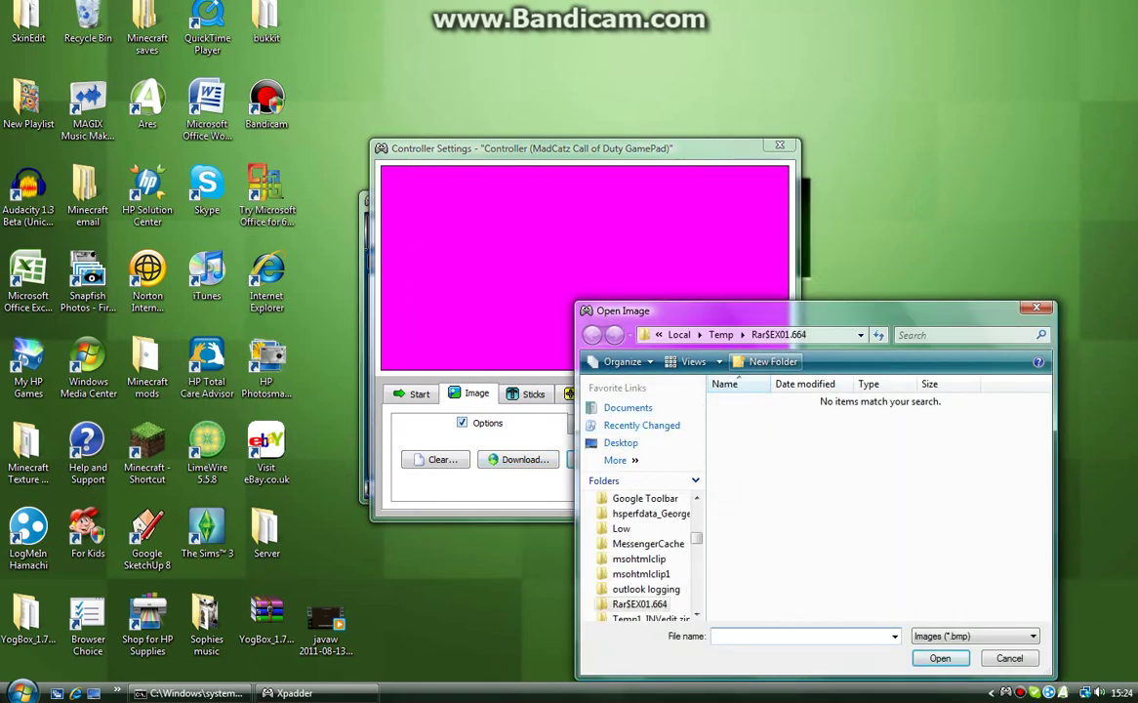
click(628, 407)
double_click(756, 433)
key(BackSpace)
key(alt+Right)
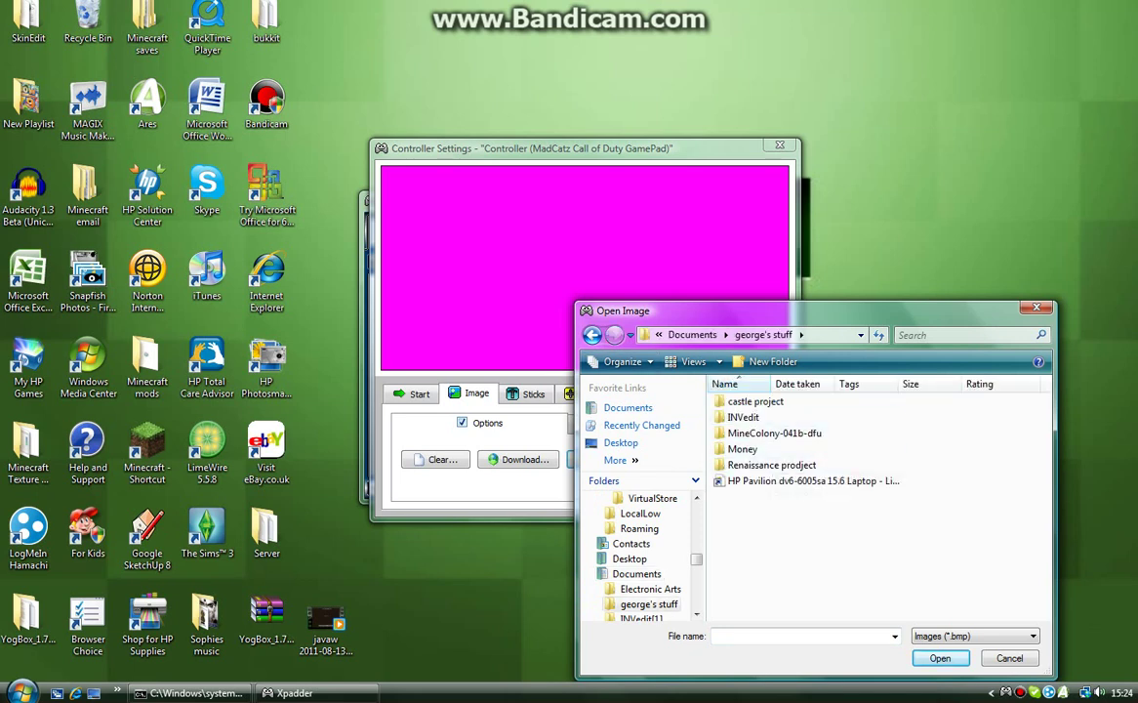
key(BackSpace)
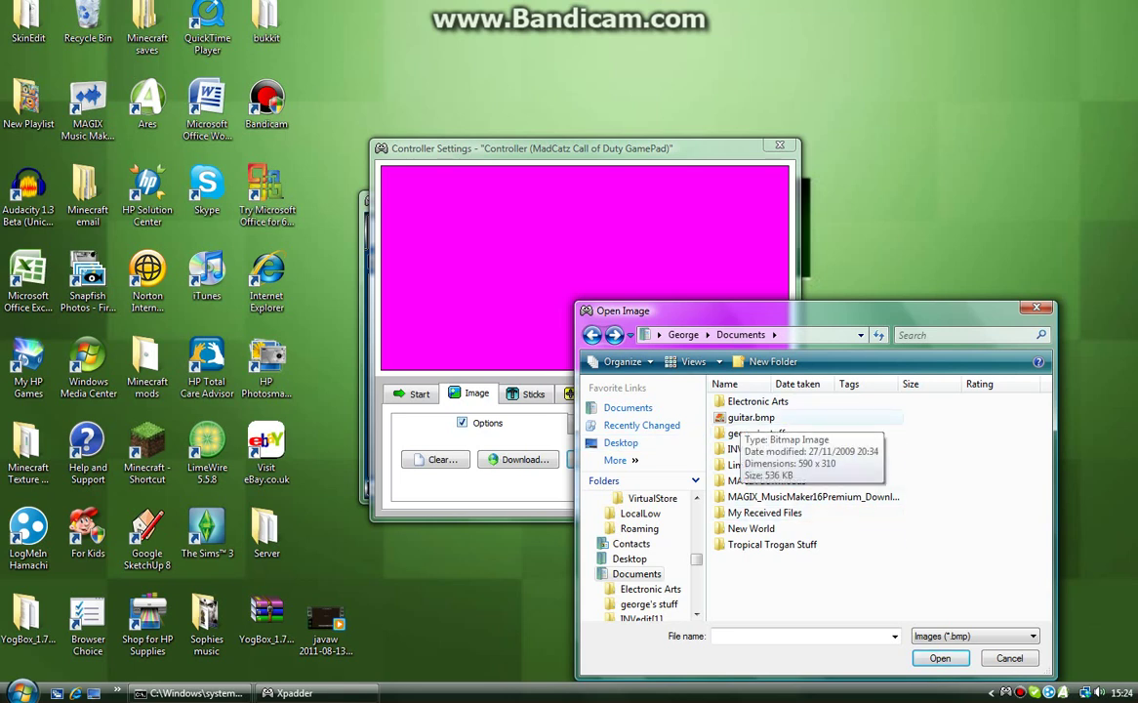
- Check Desktop and the accepted image file types, then navigate to the Pictures folder
click(630, 558)
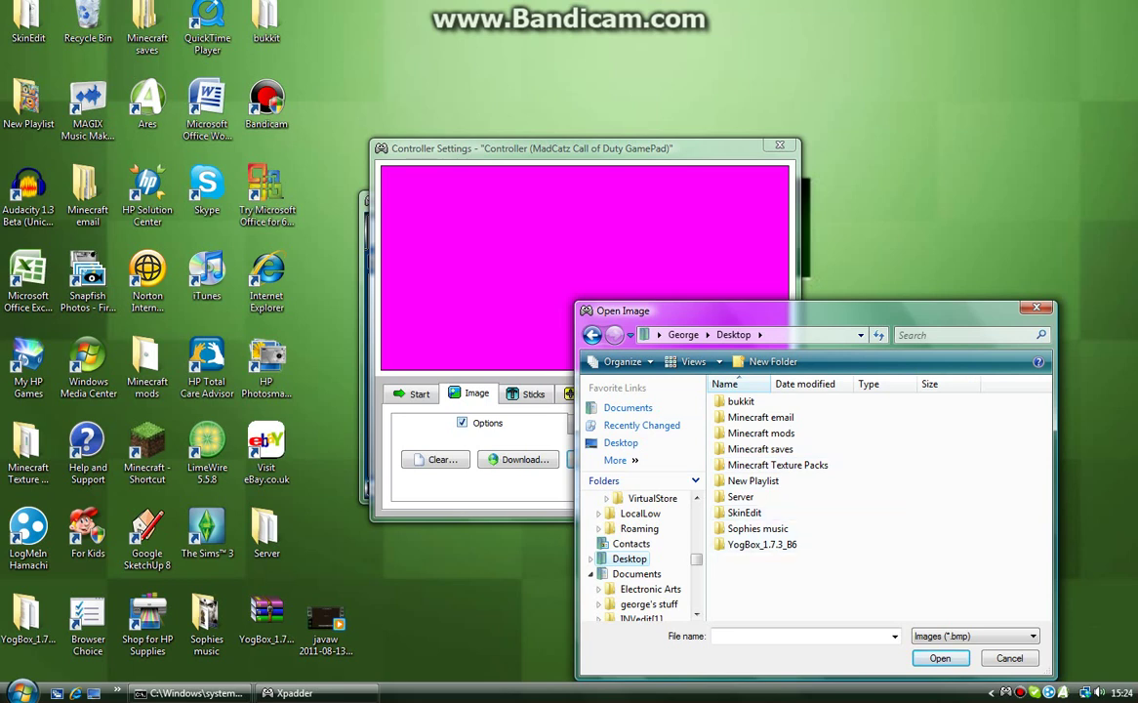
click(591, 335)
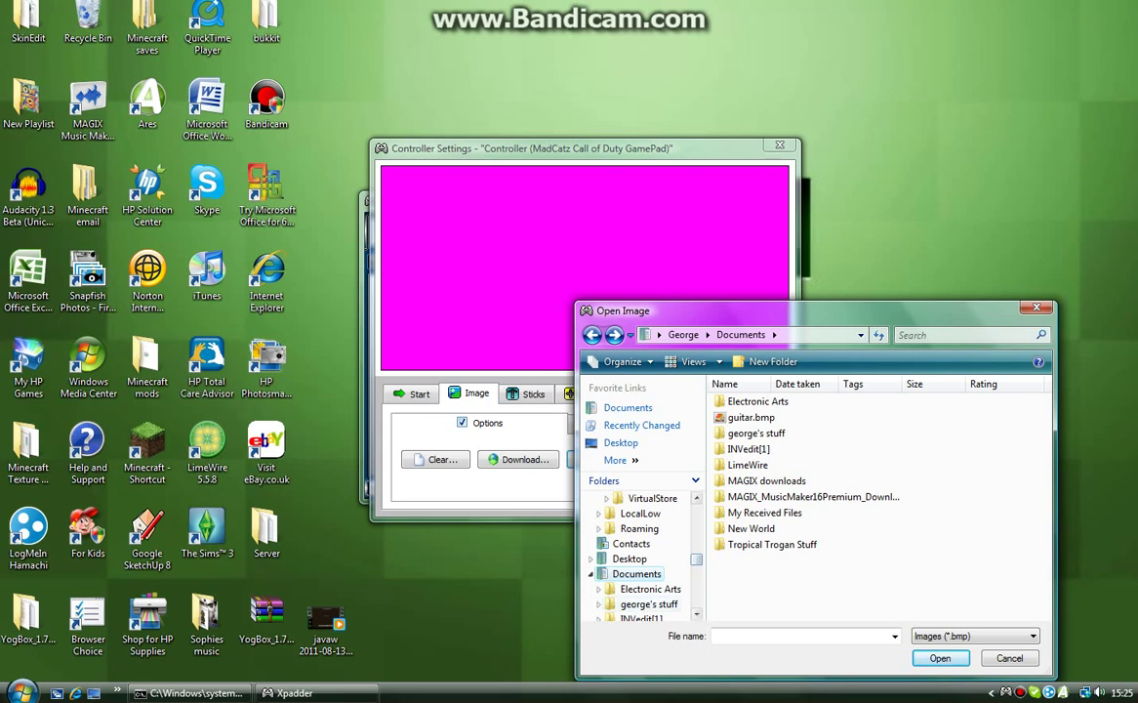
double_click(756, 432)
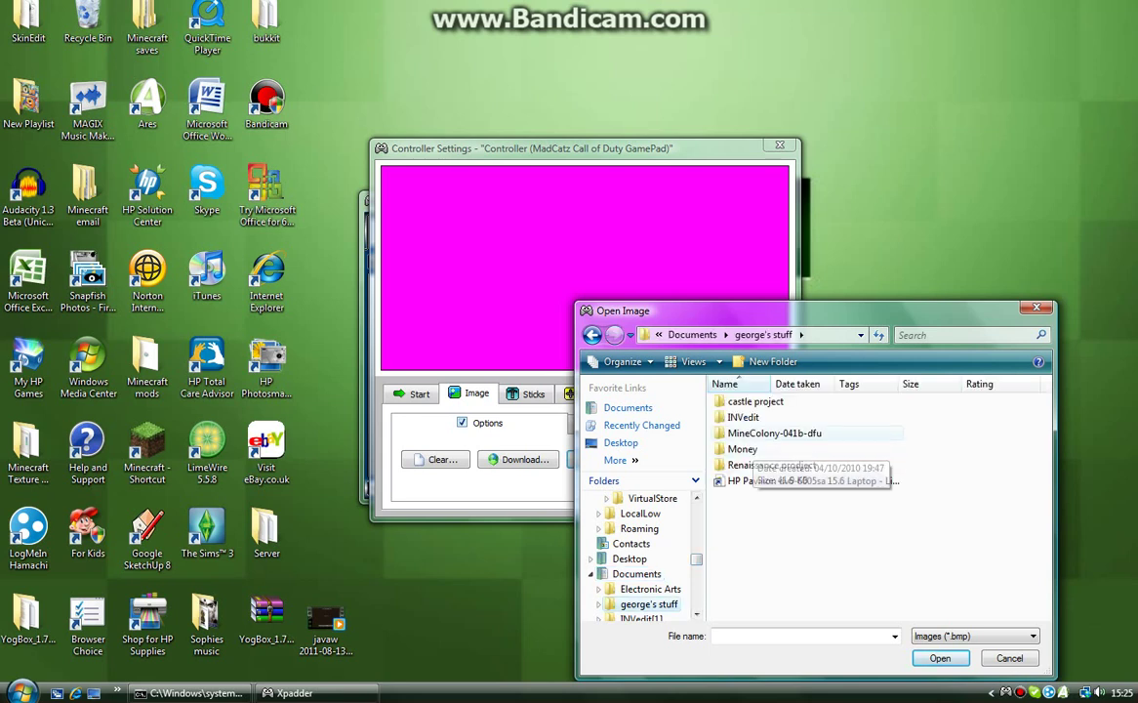
key(BackSpace)
click(974, 636)
click(974, 649)
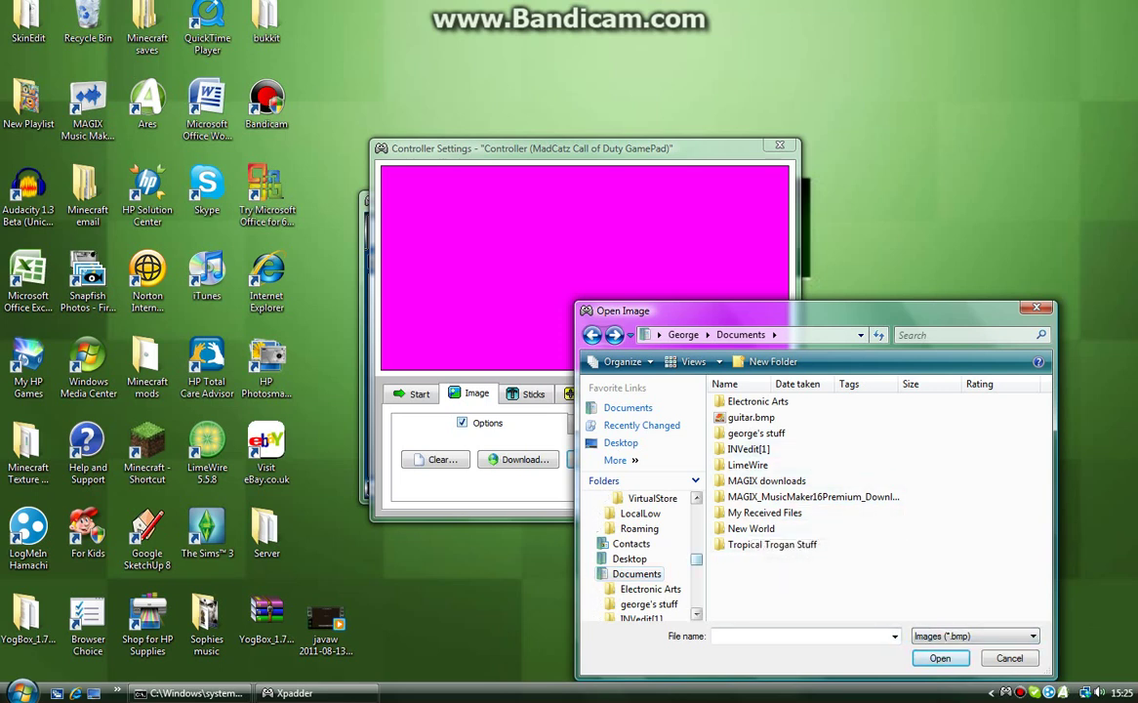
drag(695, 558, 696, 580)
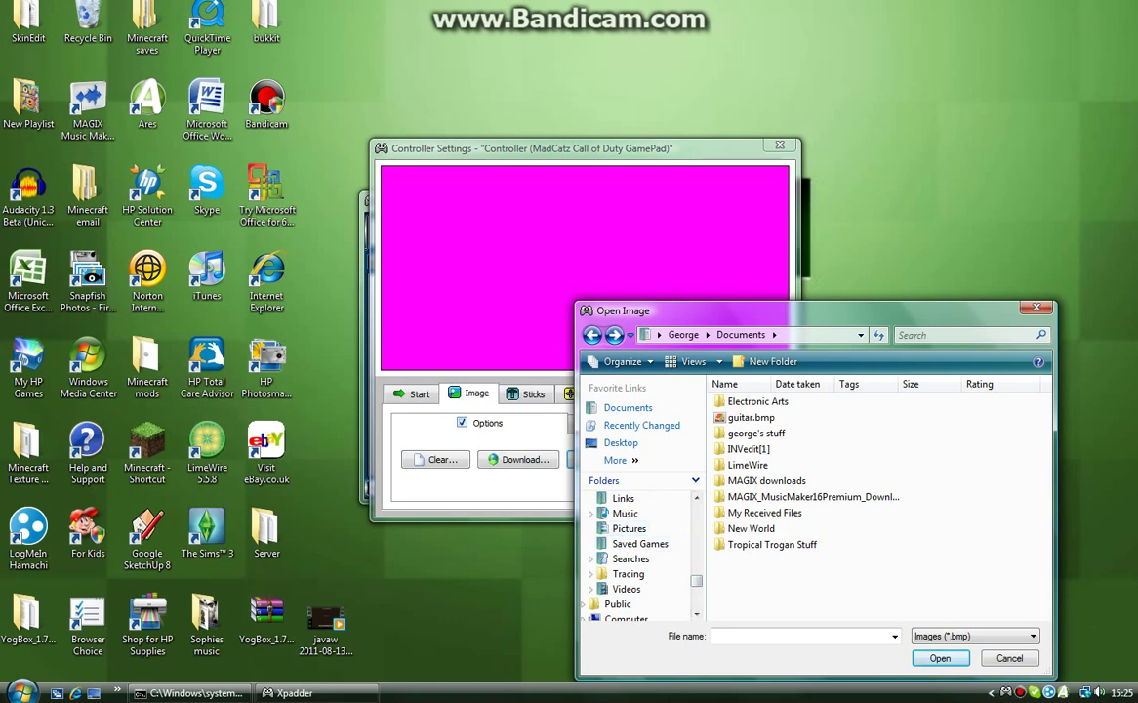
click(628, 528)
- Load untitled.bmp, then enable Stick 1 and place its marker on the left thumbstick
double_click(847, 430)
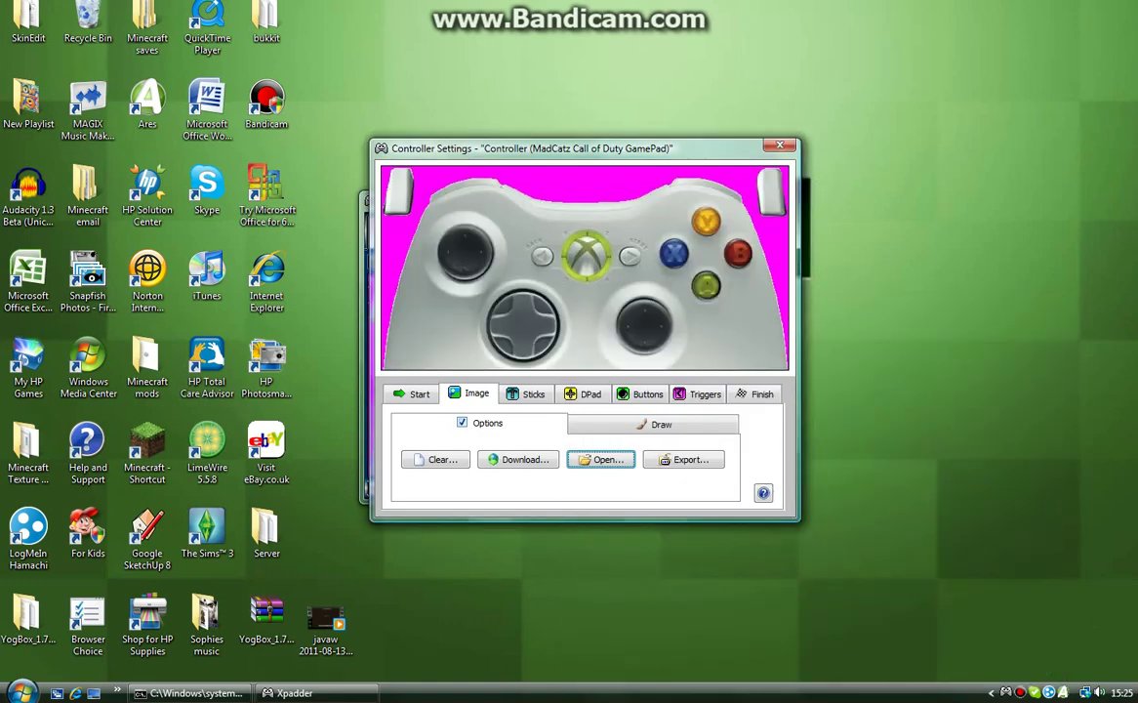
mouse_move(508, 149)
mouse_down()
mouse_move(446, 200)
mouse_move(509, 116)
mouse_move(550, 85)
mouse_move(573, 156)
mouse_move(975, 154)
mouse_move(576, 109)
mouse_up()
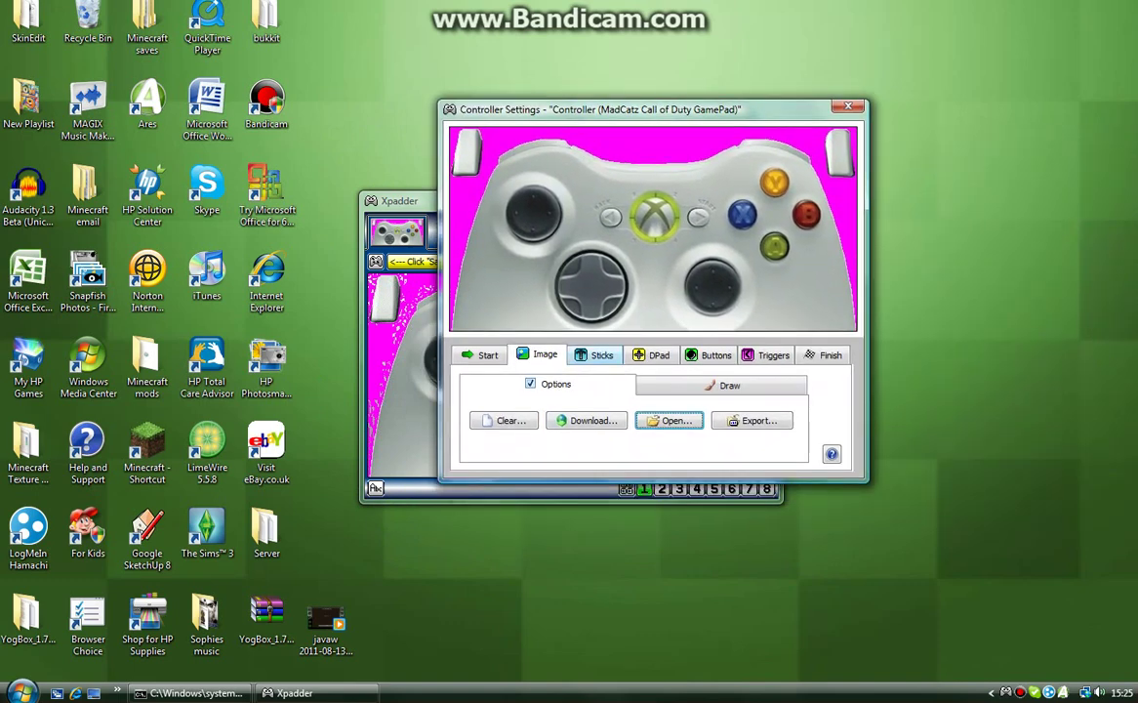
click(597, 354)
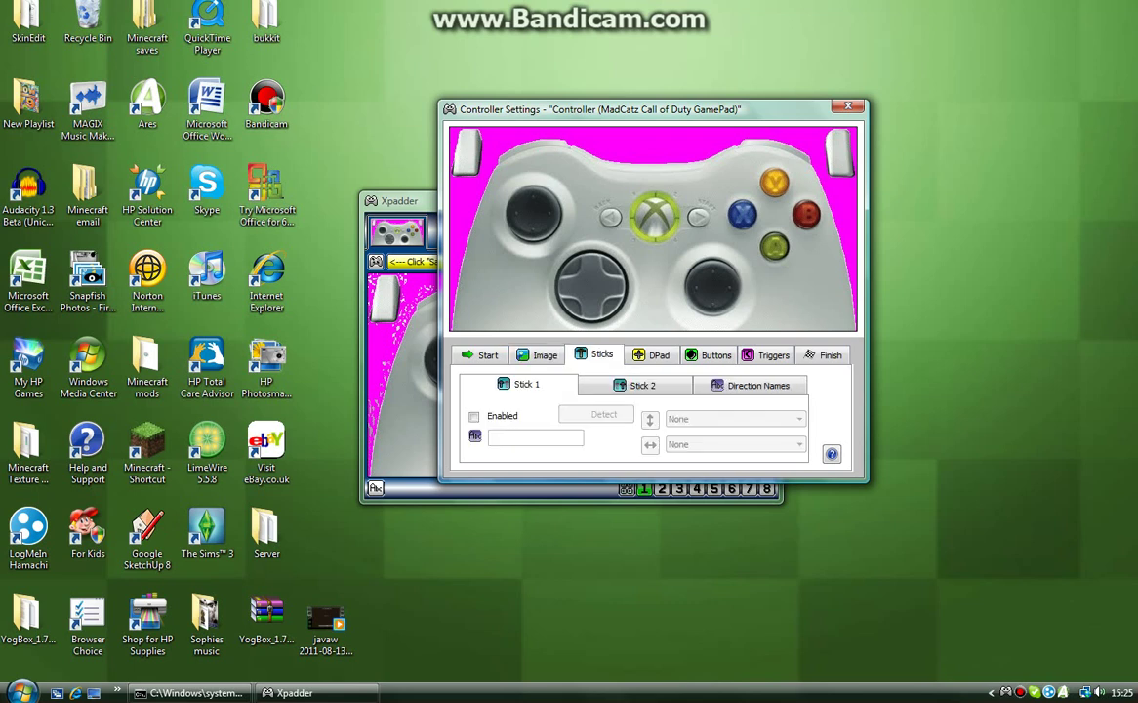
click(473, 416)
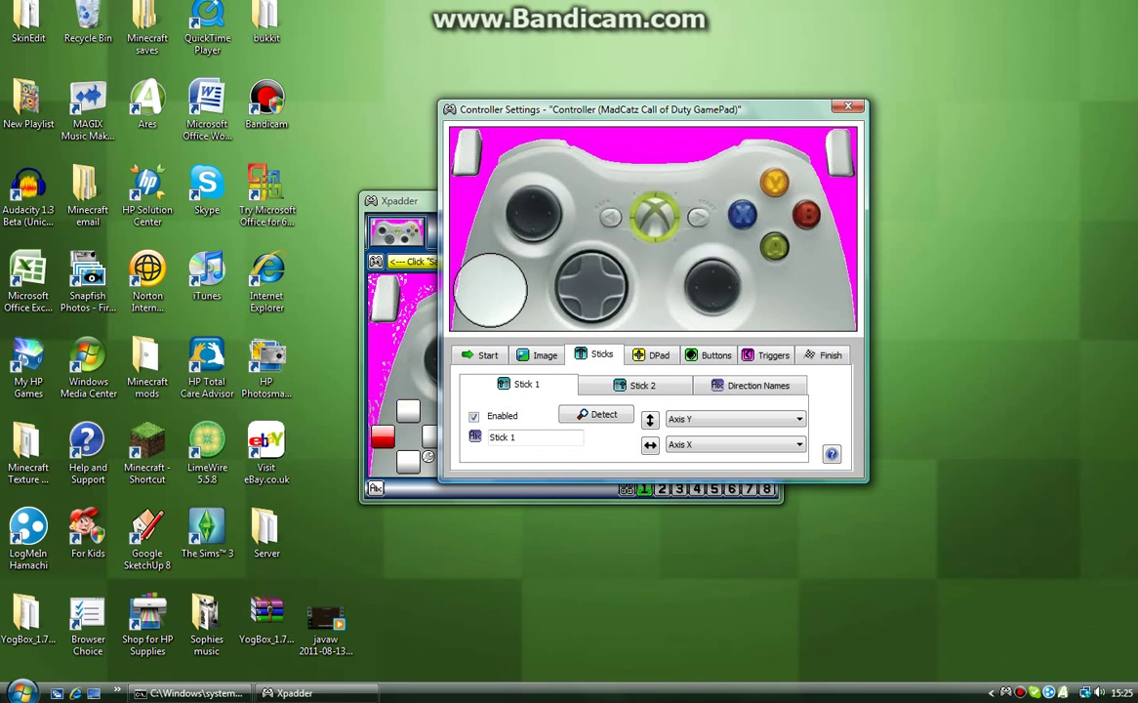
mouse_move(490, 290)
mouse_down()
mouse_move(507, 208)
mouse_move(533, 213)
mouse_up()
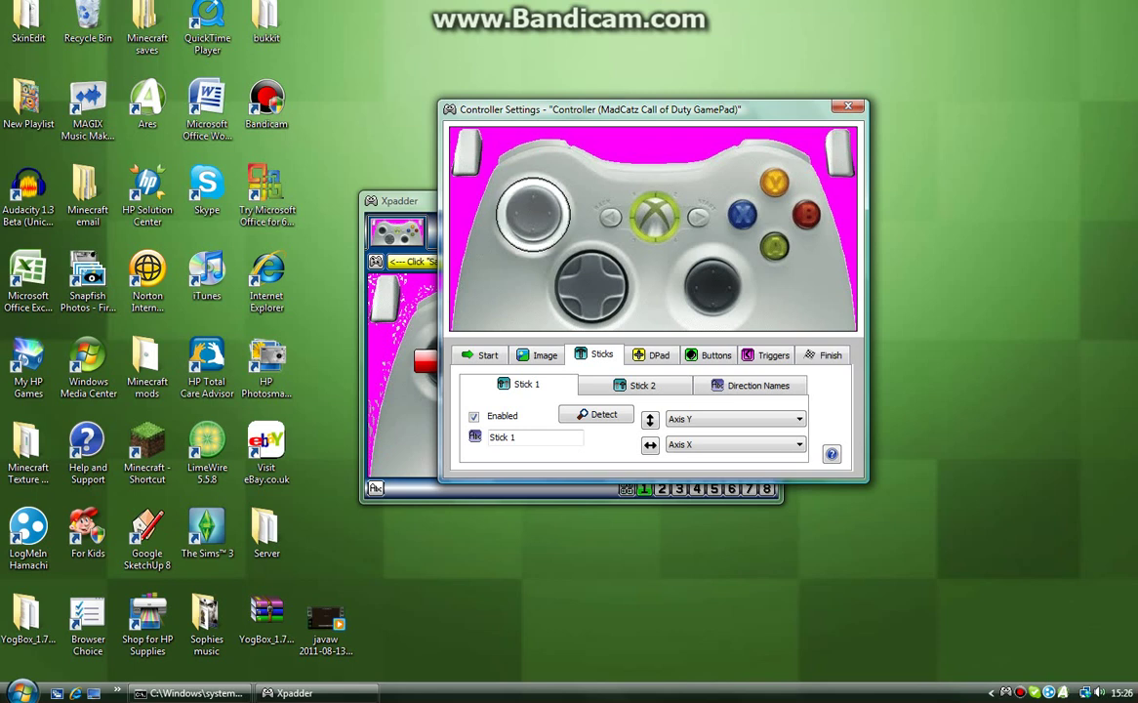
- Enable Stick 2 on the RY/RX axes and drag its marker over the right thumbstick
click(639, 384)
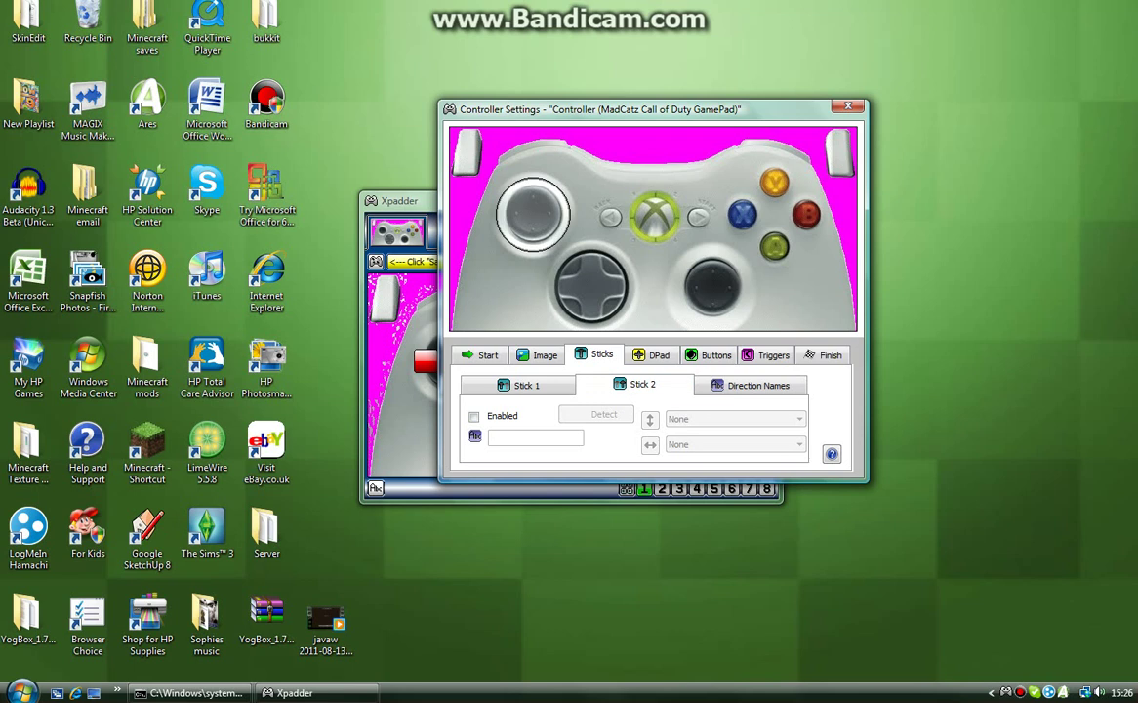
click(473, 416)
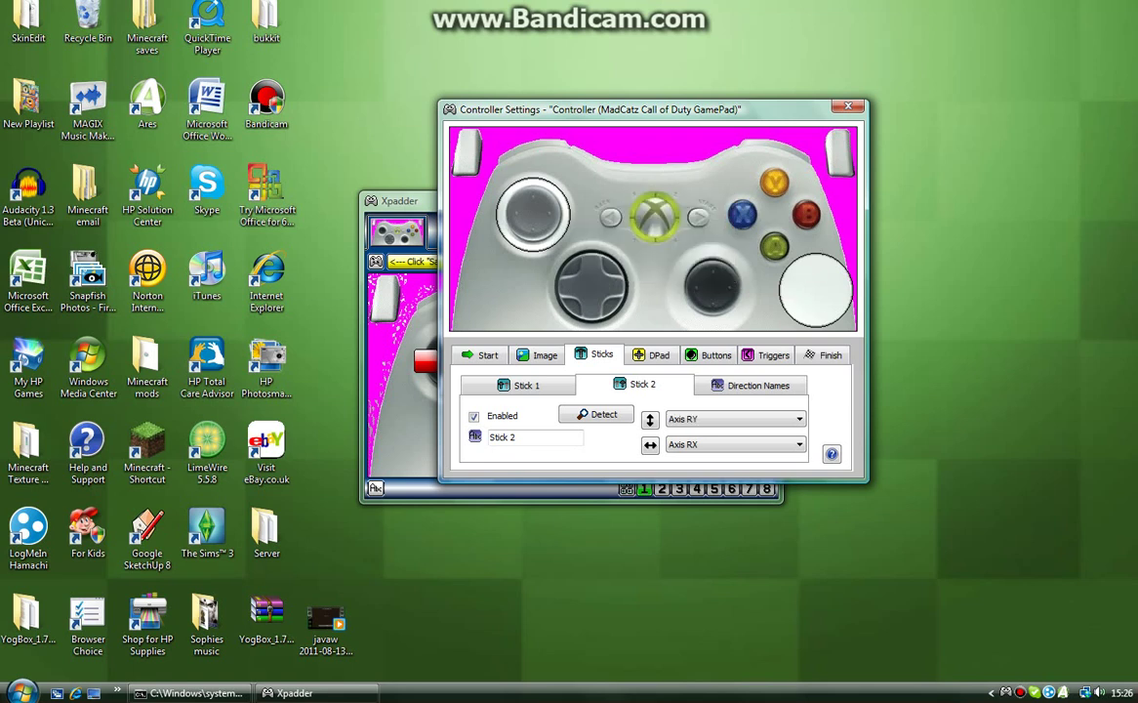
drag(815, 290, 716, 285)
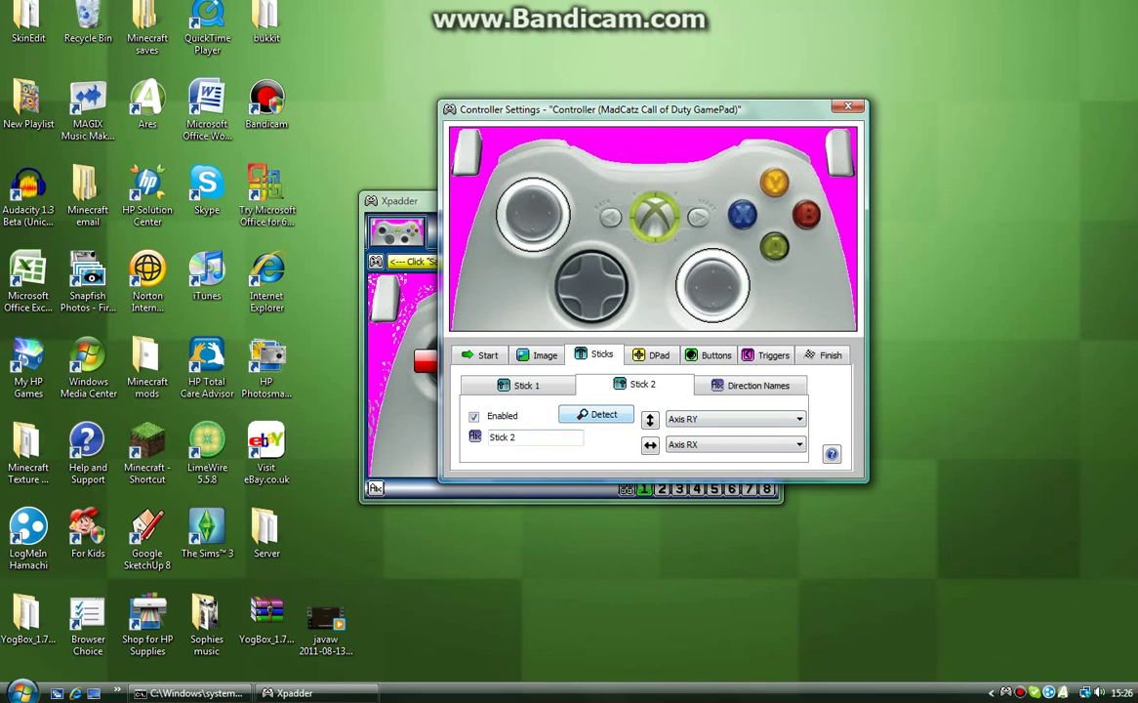
- Enable the D-pad, detect Up, Down, Left and Right, and drag its cross onto the D-pad
click(654, 354)
click(465, 399)
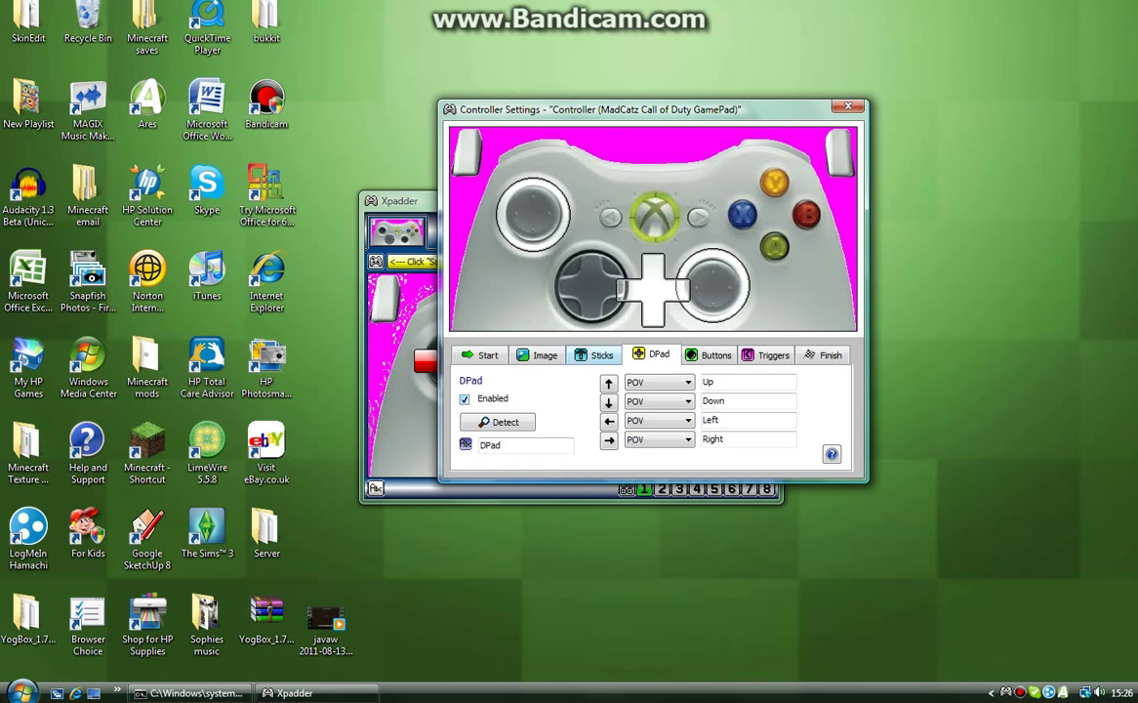
drag(653, 289, 591, 285)
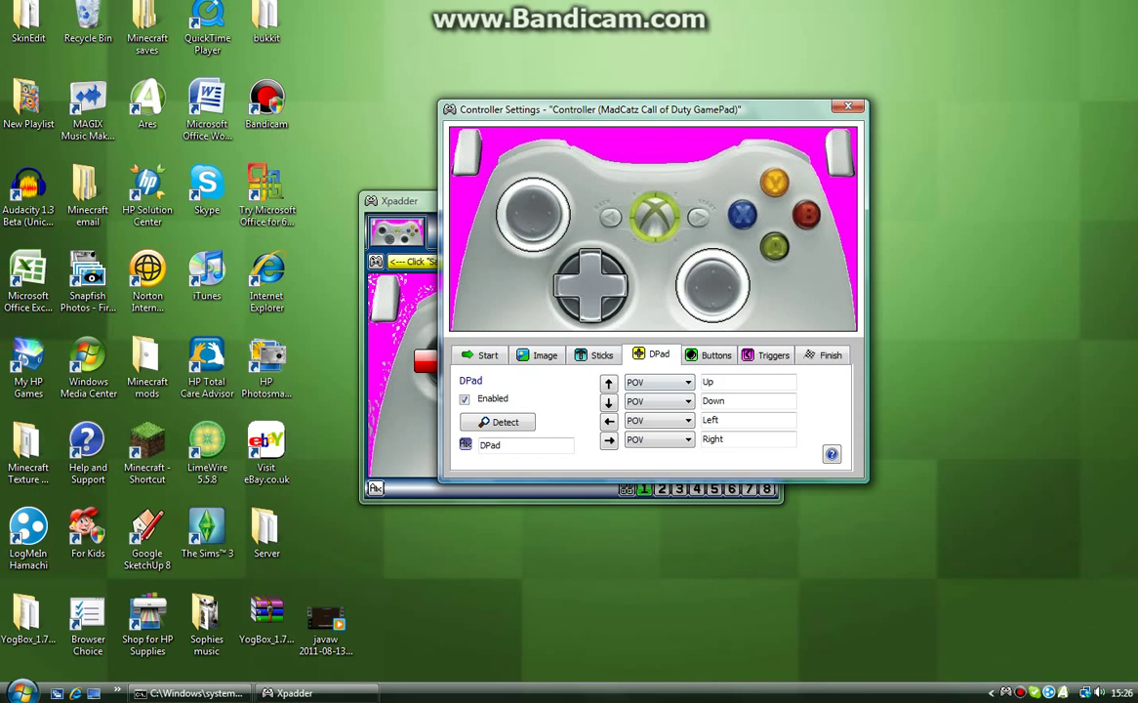
- Add button markers and place them over A, B, X and Y
click(710, 354)
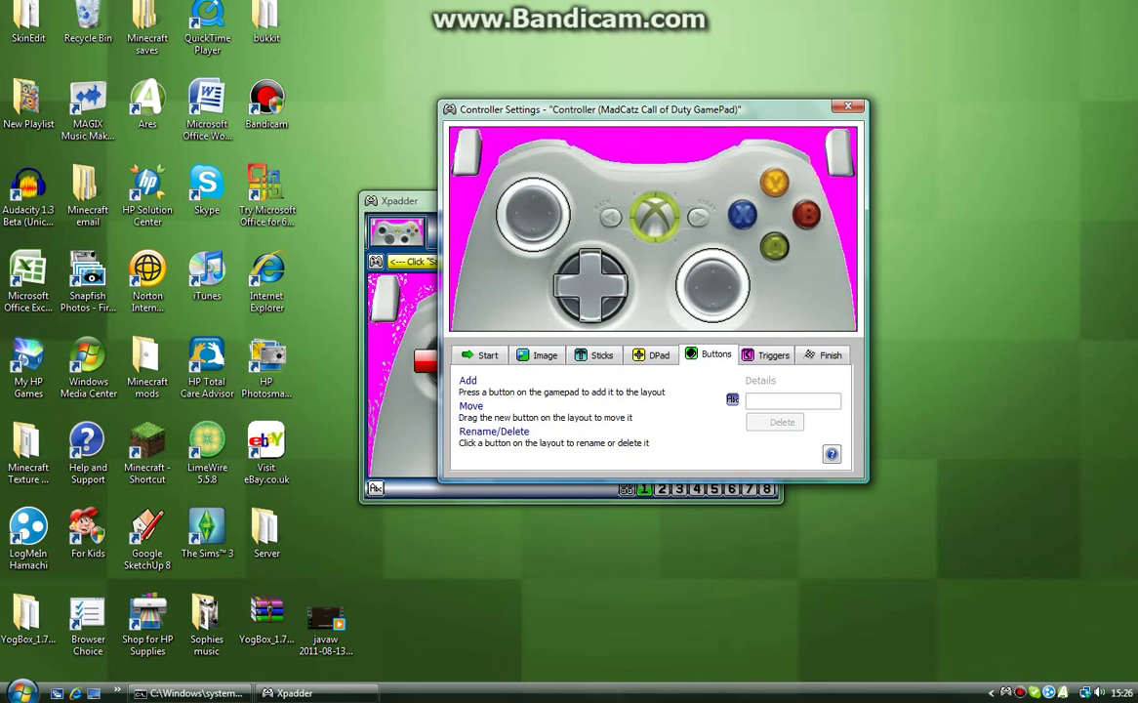
click(474, 215)
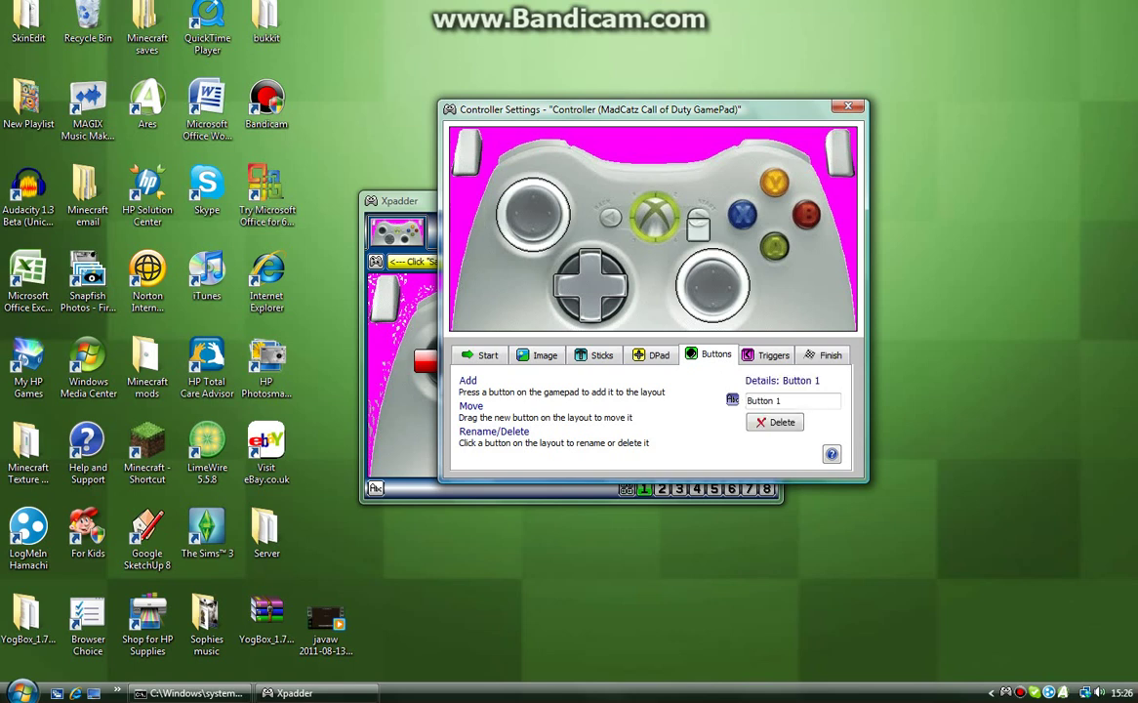
drag(473, 215, 774, 248)
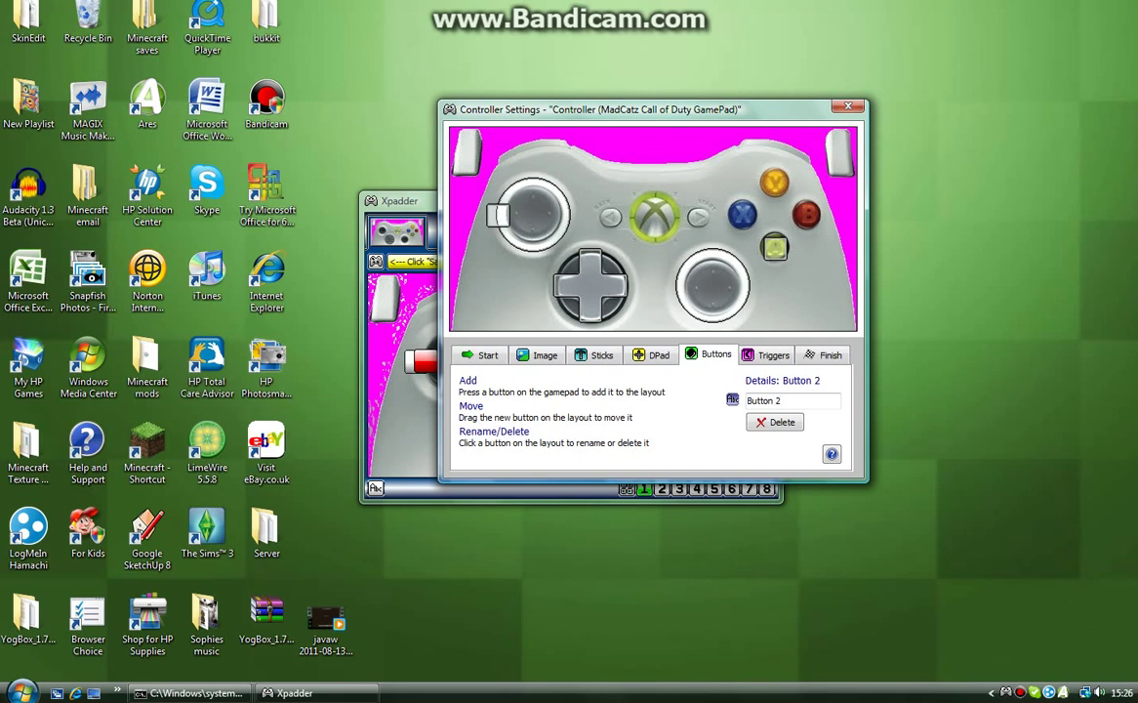
drag(498, 215, 808, 215)
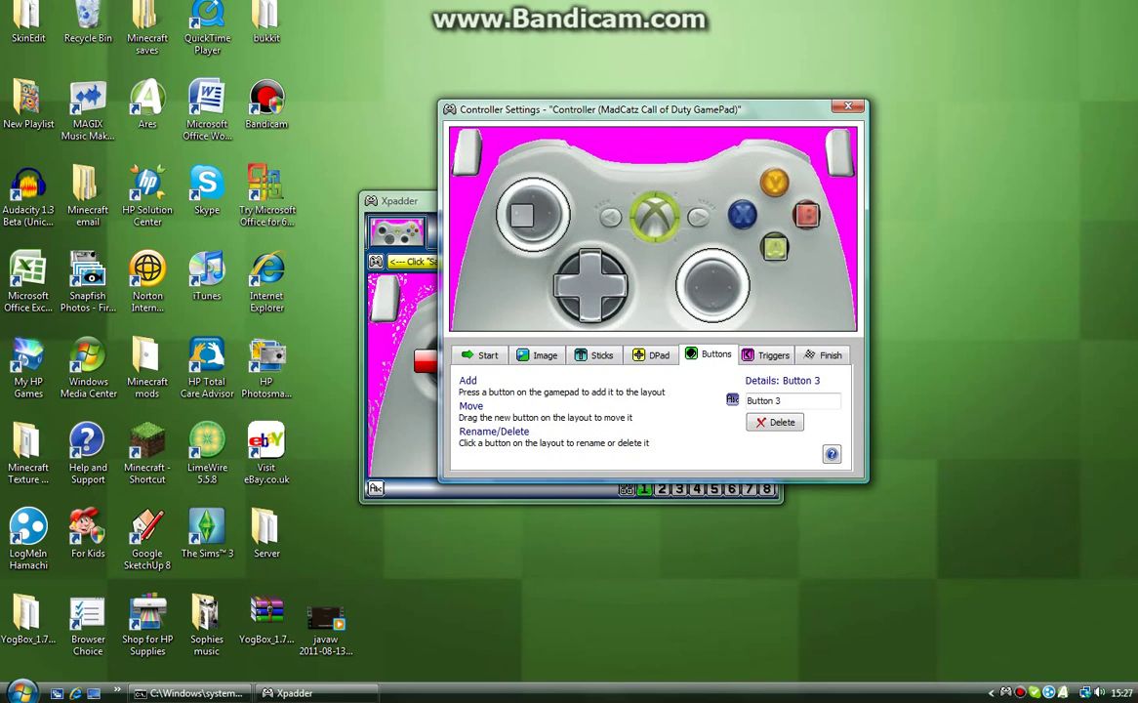
drag(522, 215, 743, 215)
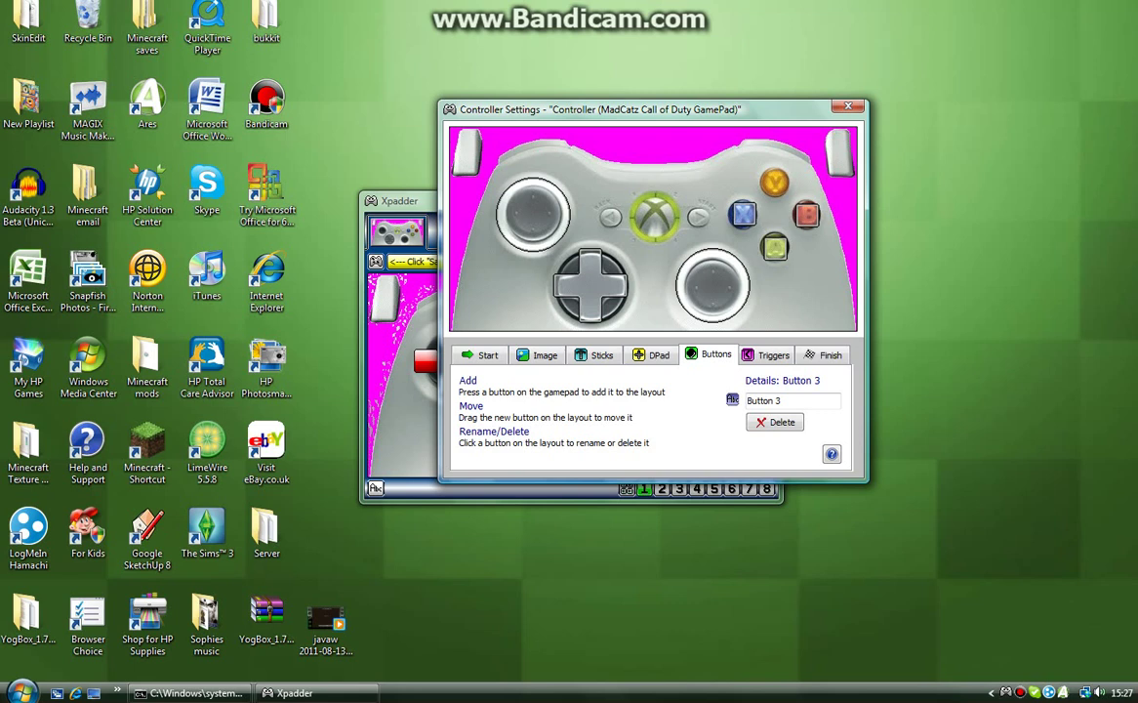
drag(546, 215, 775, 183)
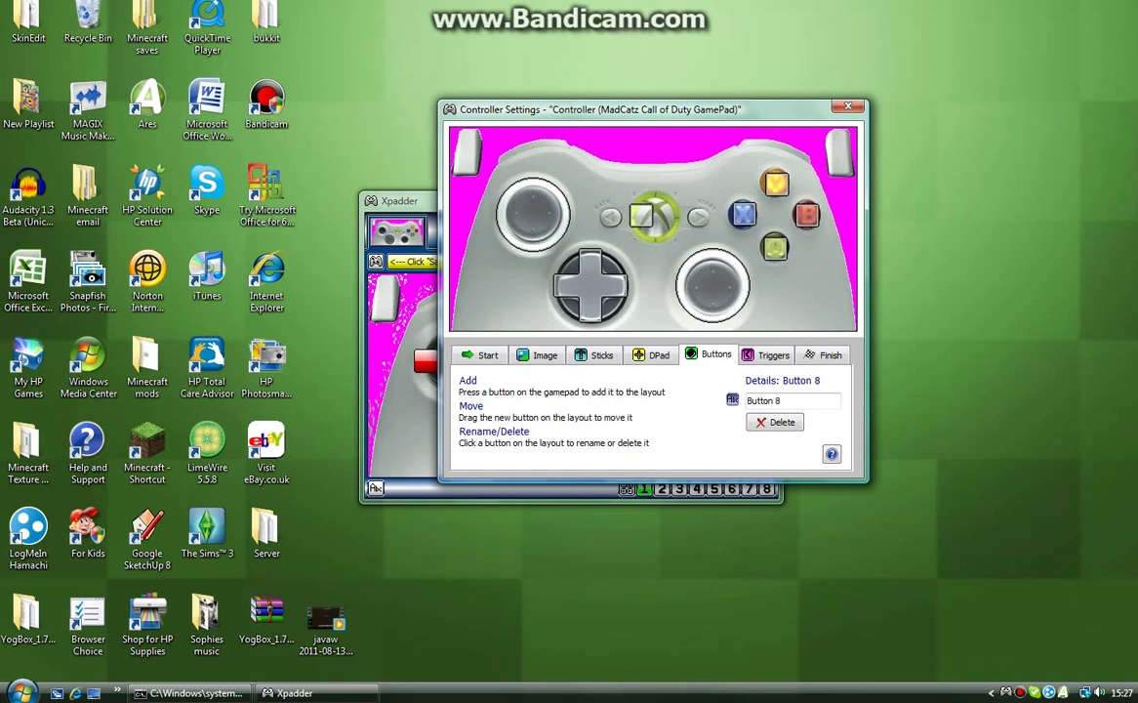
- Position the remaining button markers on Start, Back and the left and right bumpers
drag(641, 216, 698, 215)
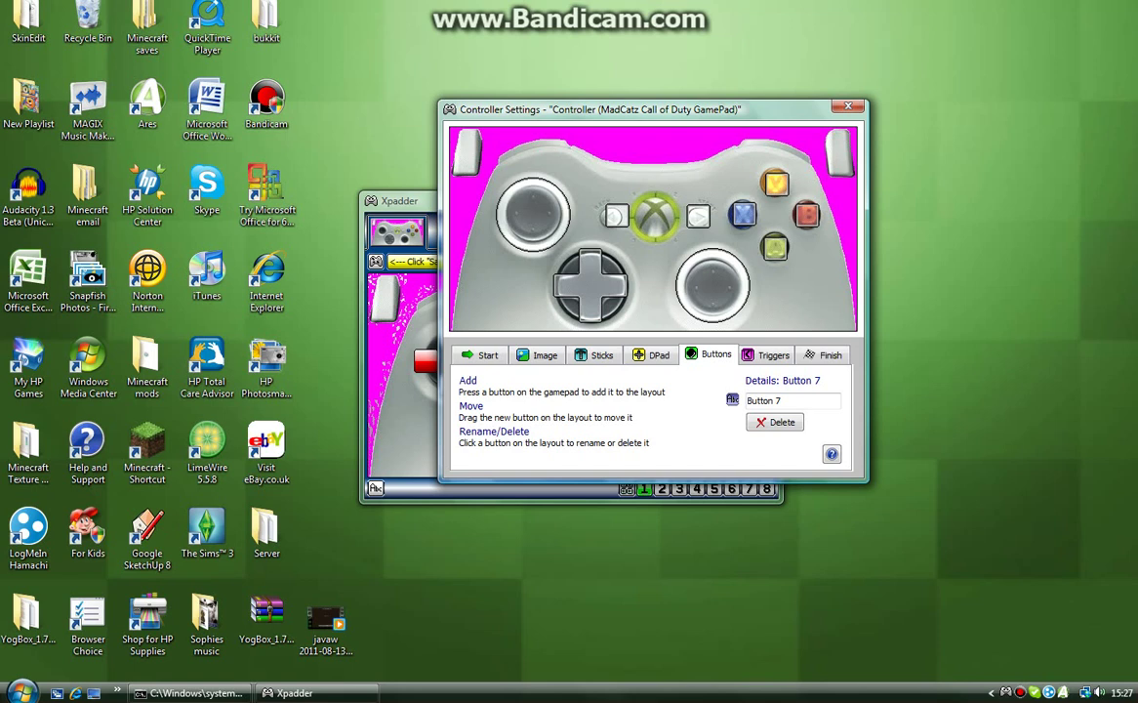
drag(616, 216, 611, 216)
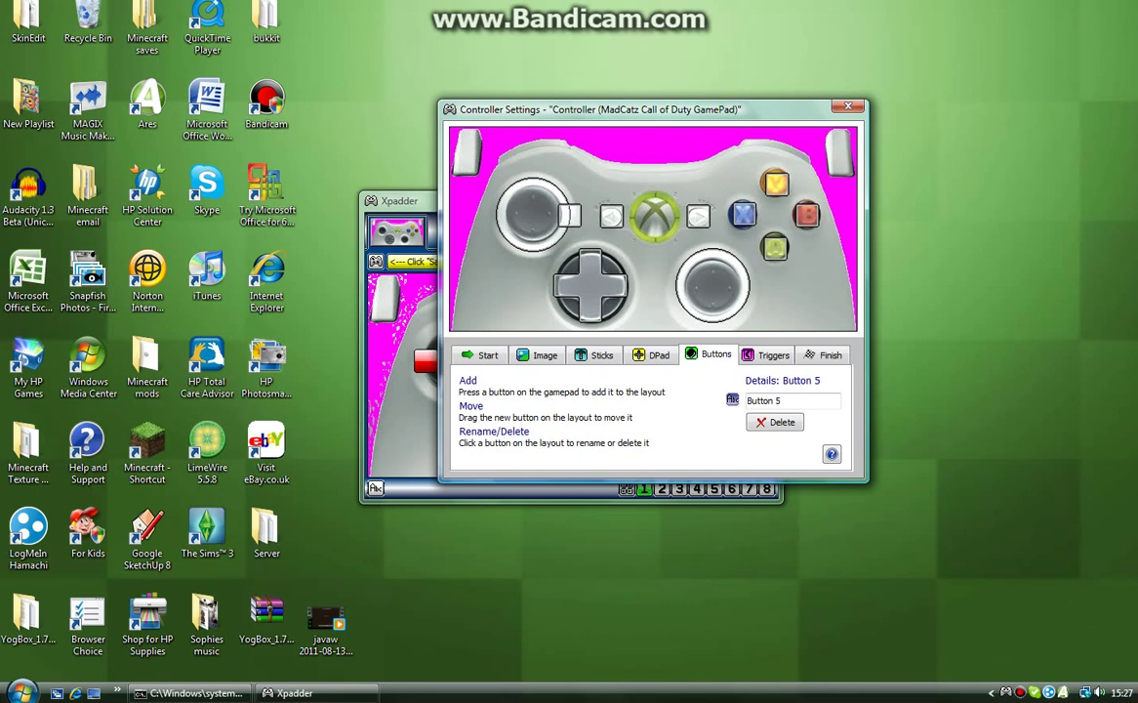
drag(569, 215, 530, 143)
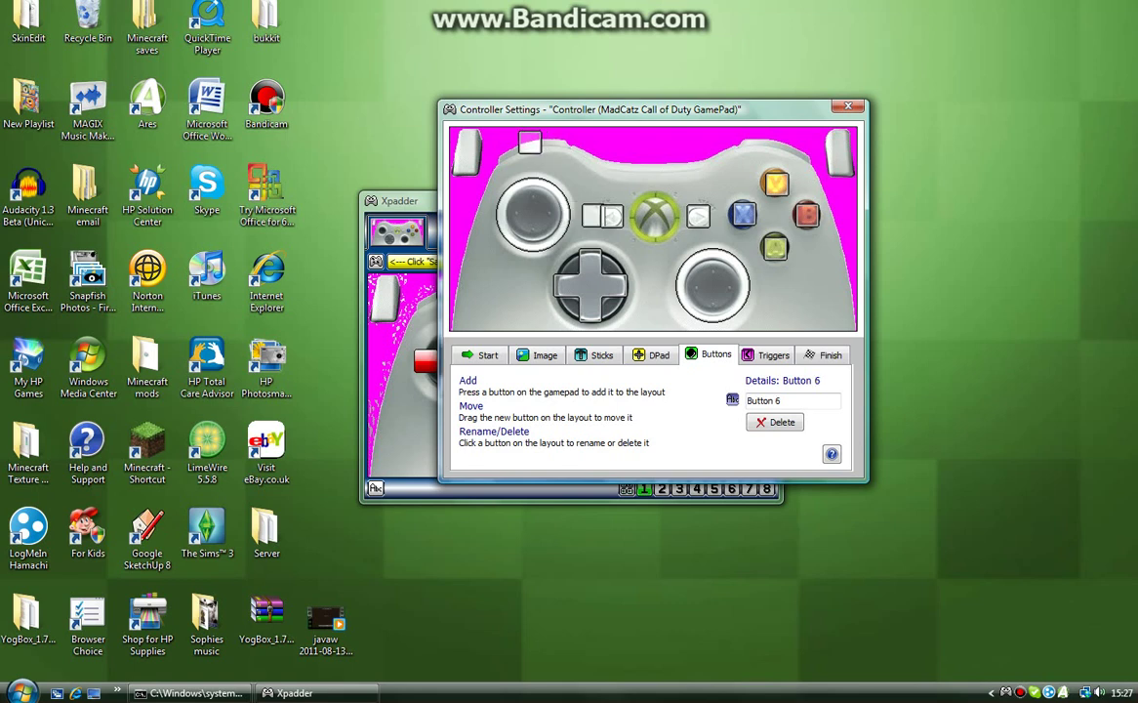
drag(592, 216, 778, 146)
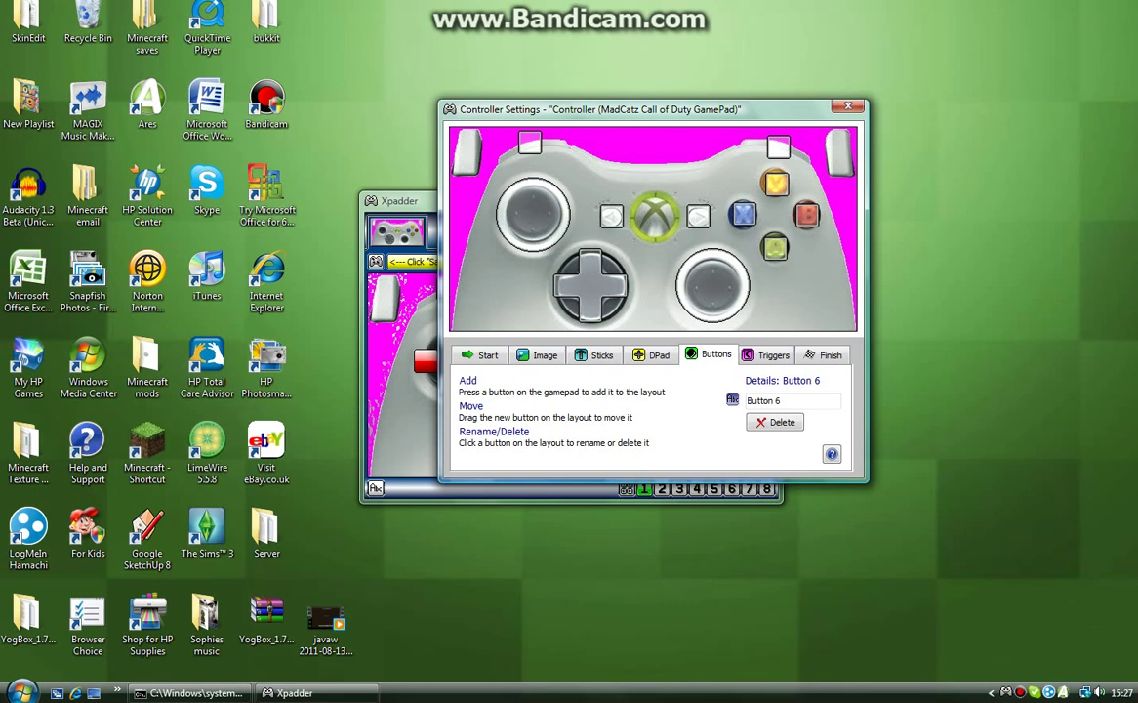
- Enable analog triggers on the Z axes, then finish and close the controller setup
click(768, 354)
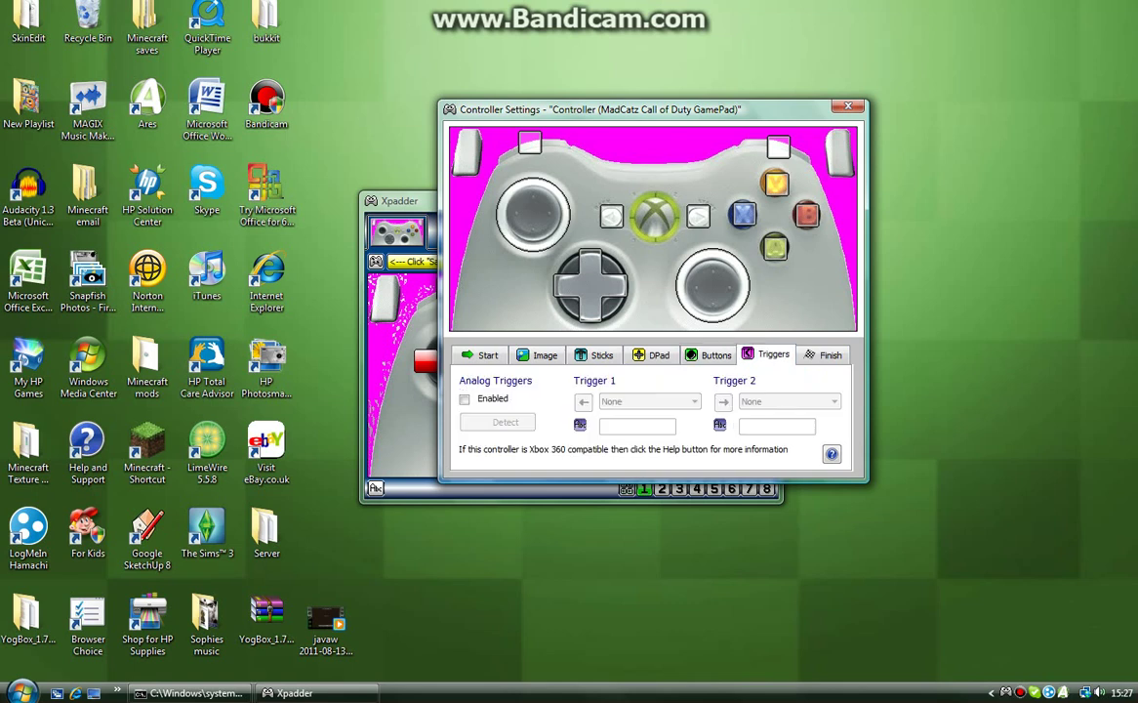
click(465, 398)
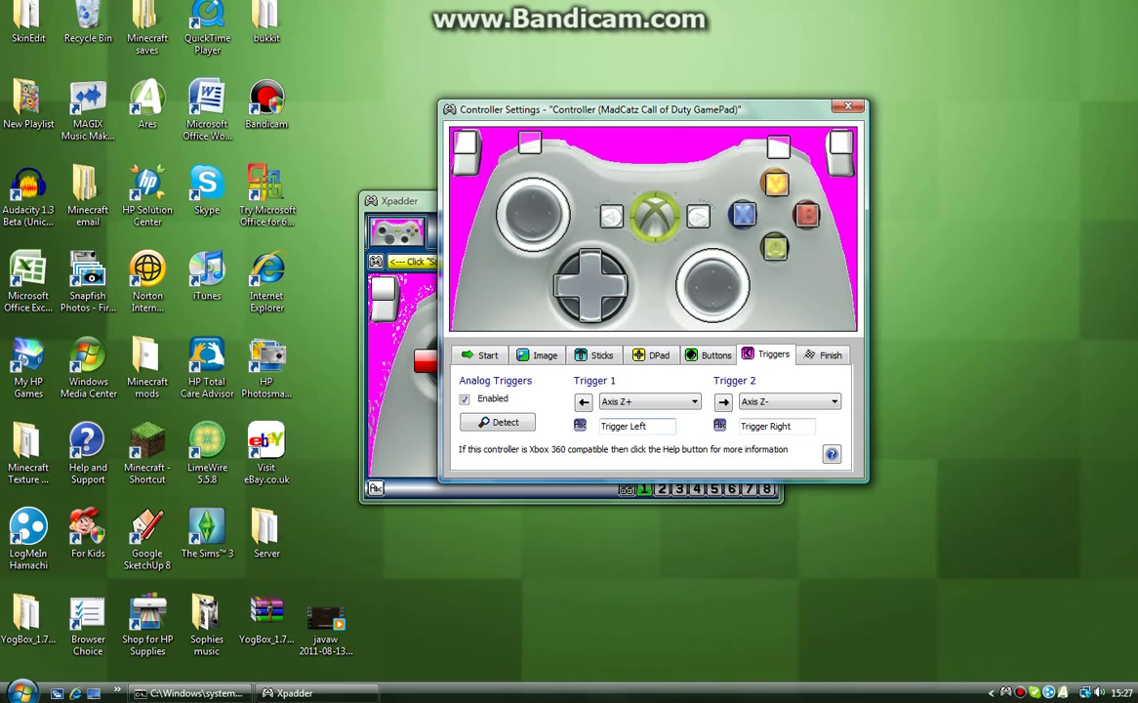
click(825, 354)
click(488, 431)
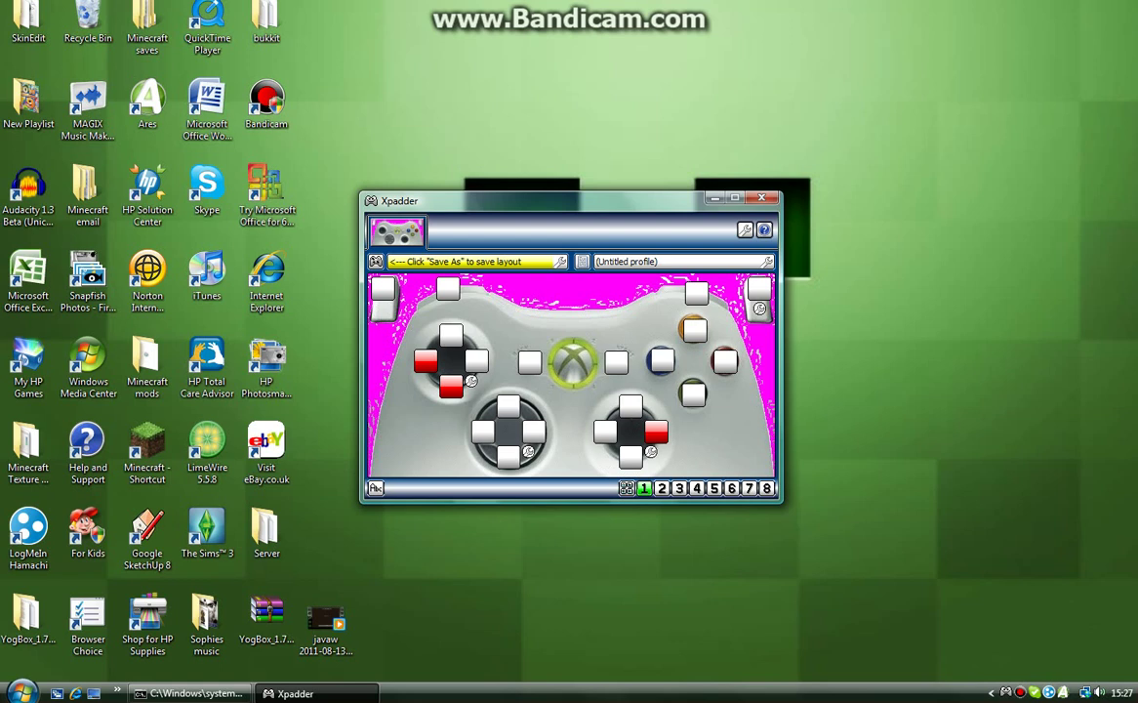
- Apply the W,S,A,D preset to the left stick and the Arrows preset to the right stick
click(471, 380)
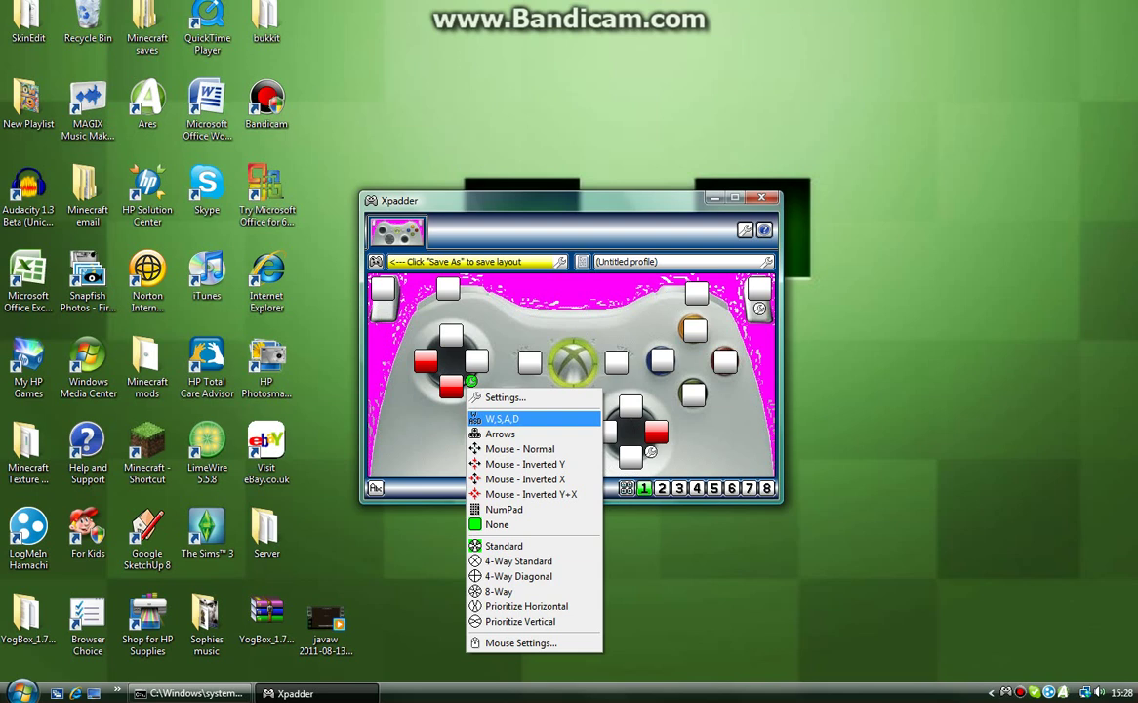
key(Return)
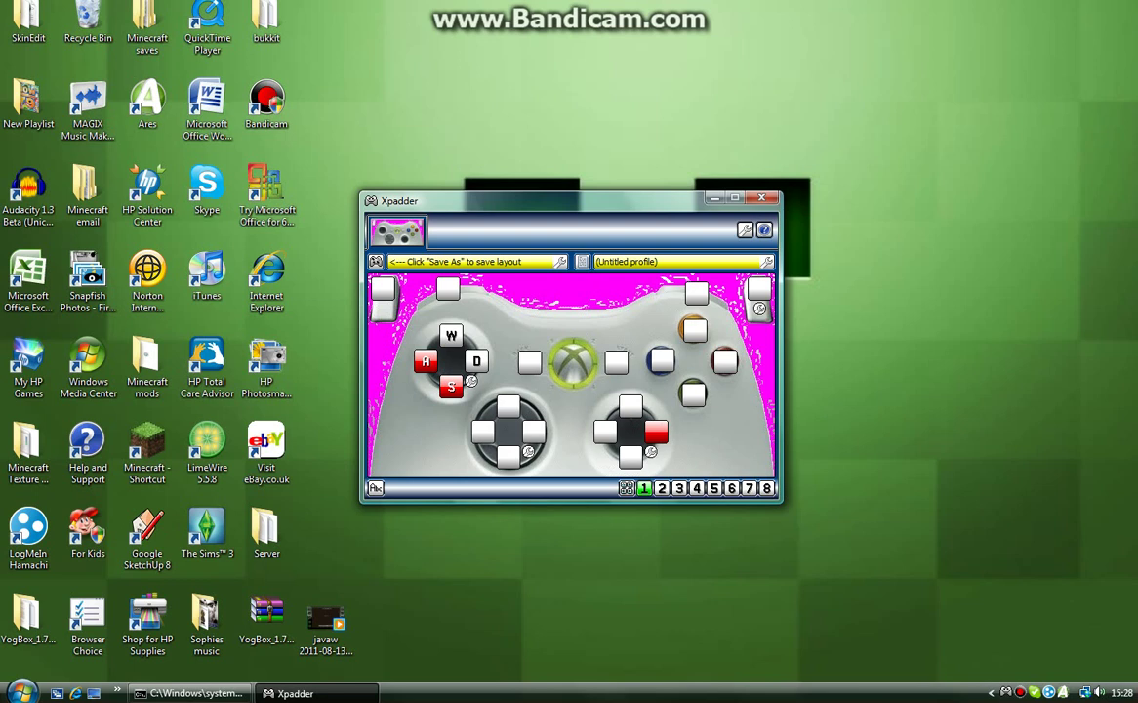
click(644, 459)
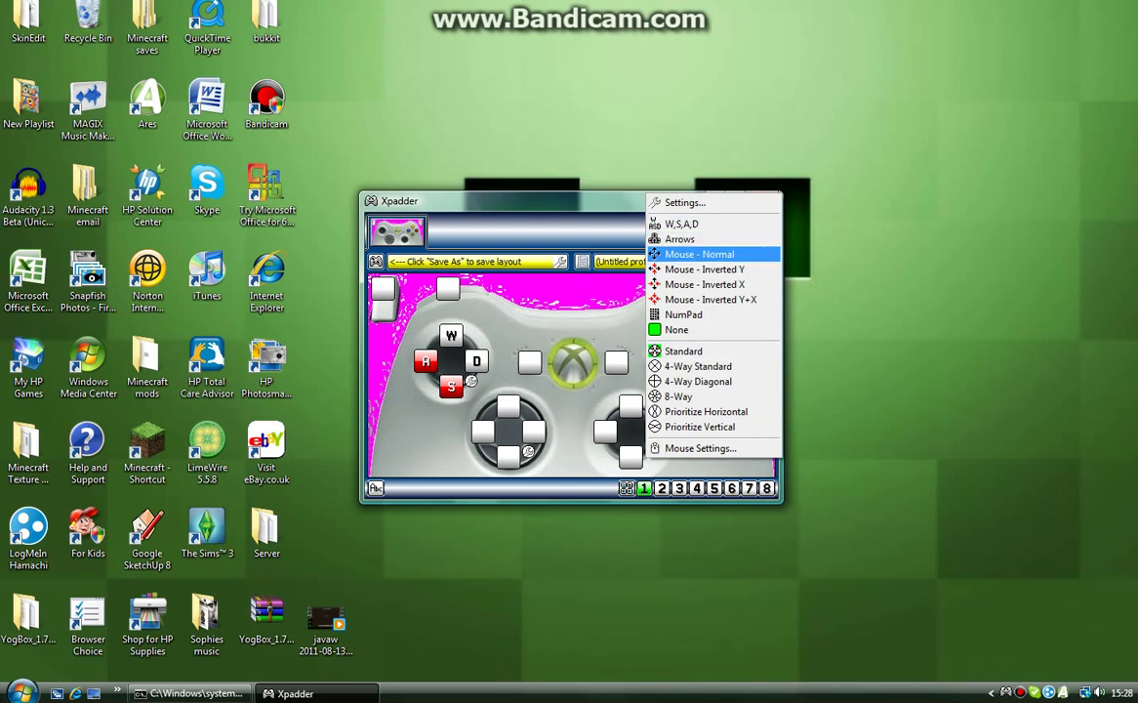
click(680, 239)
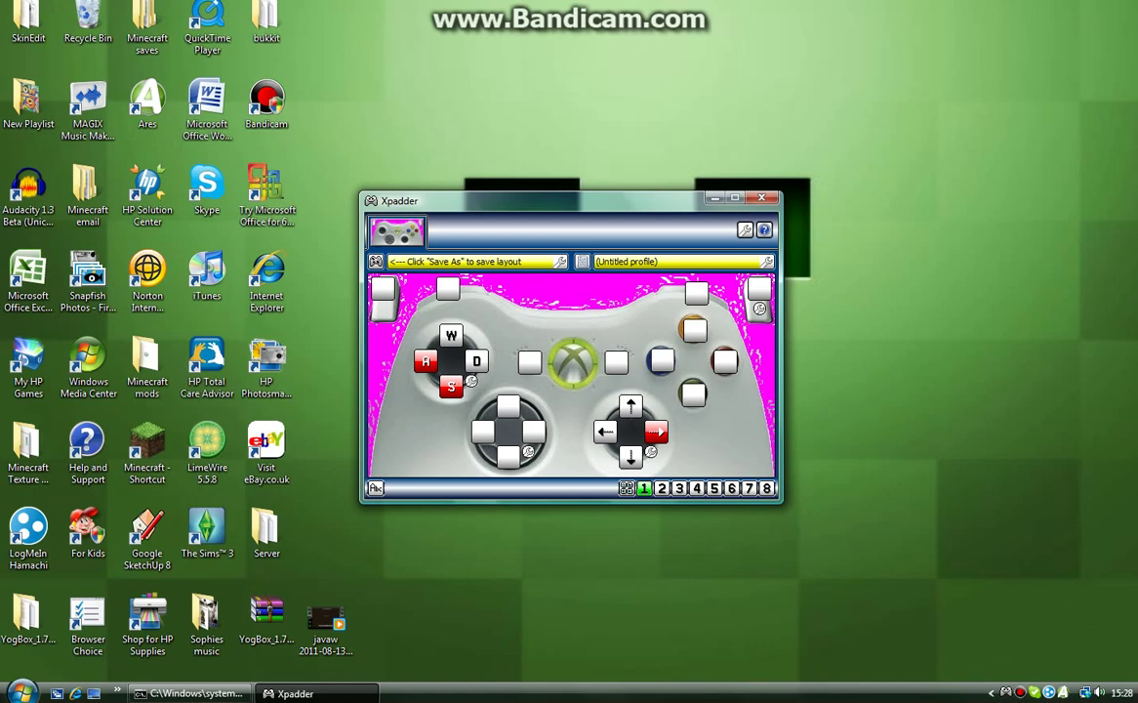
- Assign Space to A, right mouse click to B, and a mouse click to X
click(693, 393)
click(410, 398)
click(724, 361)
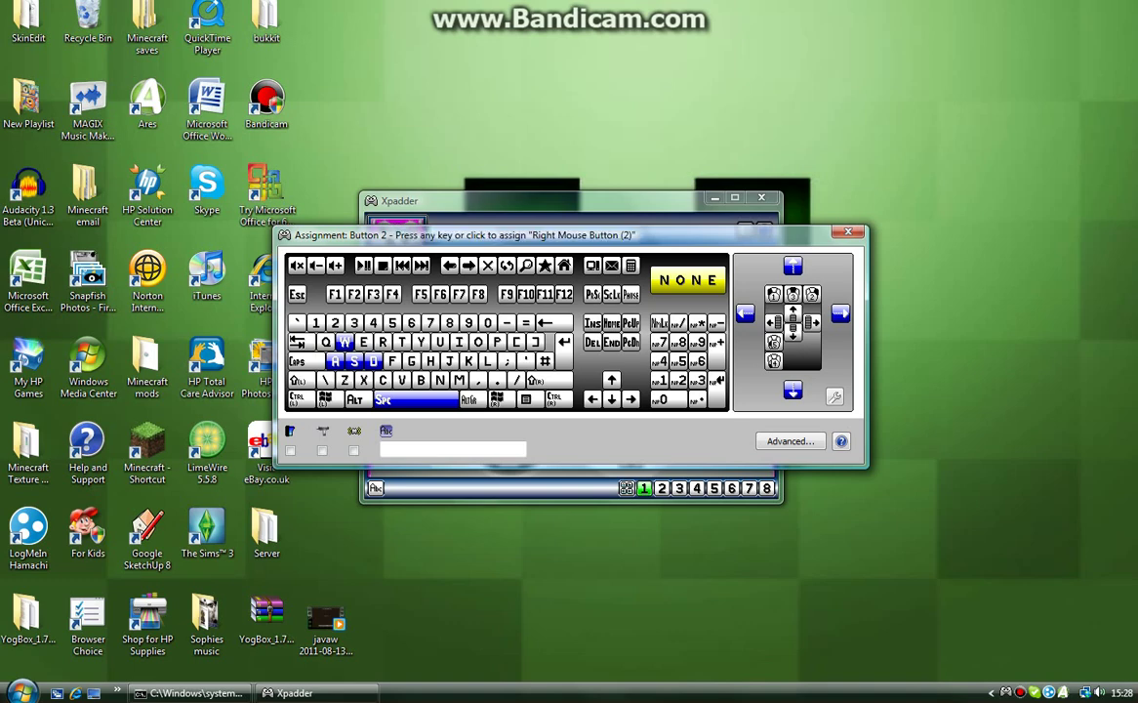
right_click(508, 439)
click(661, 361)
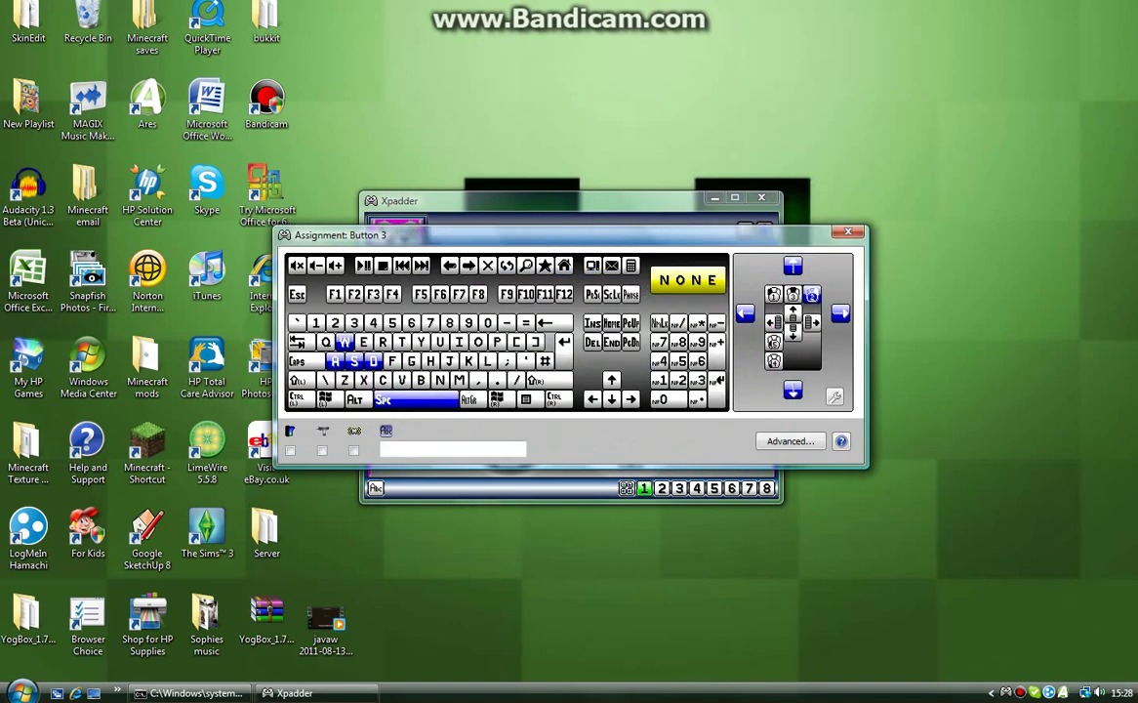
key(Escape)
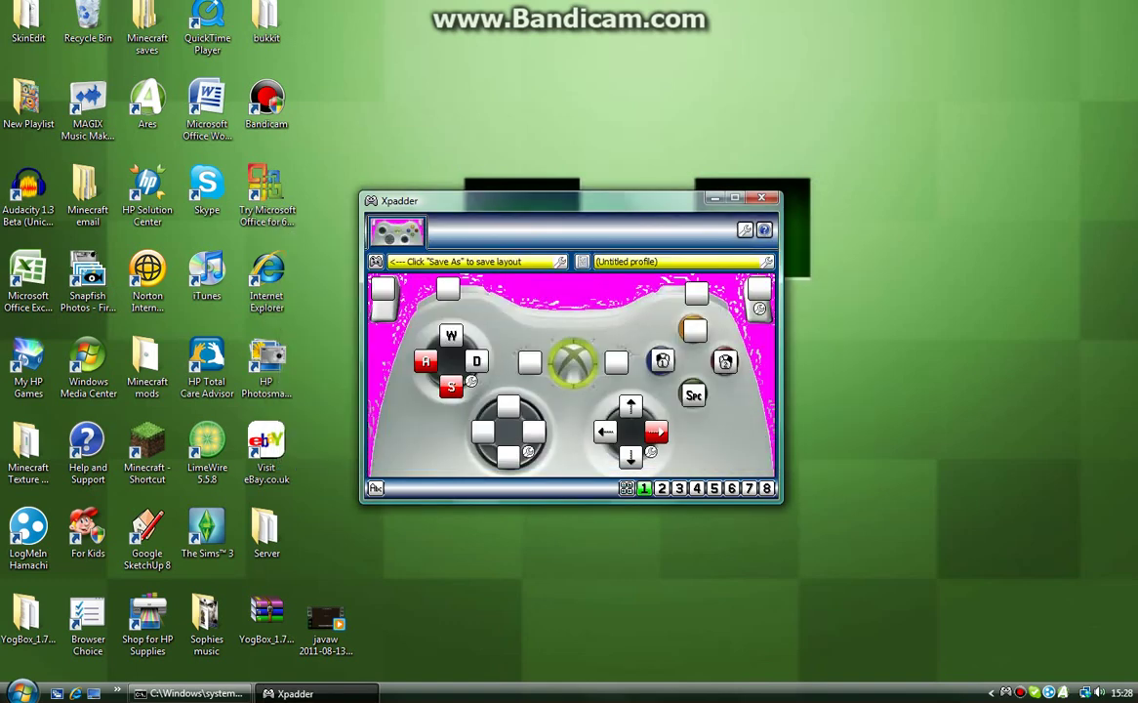
- Assign I to Y, Escape to Start, and T to Back
click(694, 330)
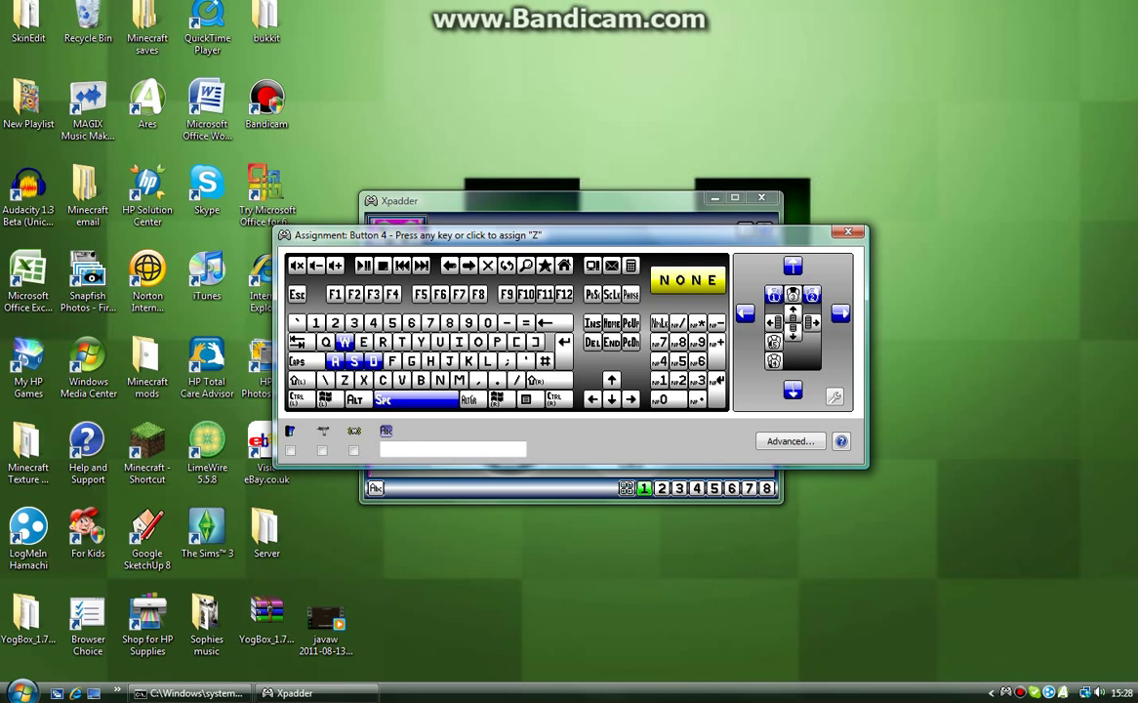
key(i)
click(616, 362)
key(Escape)
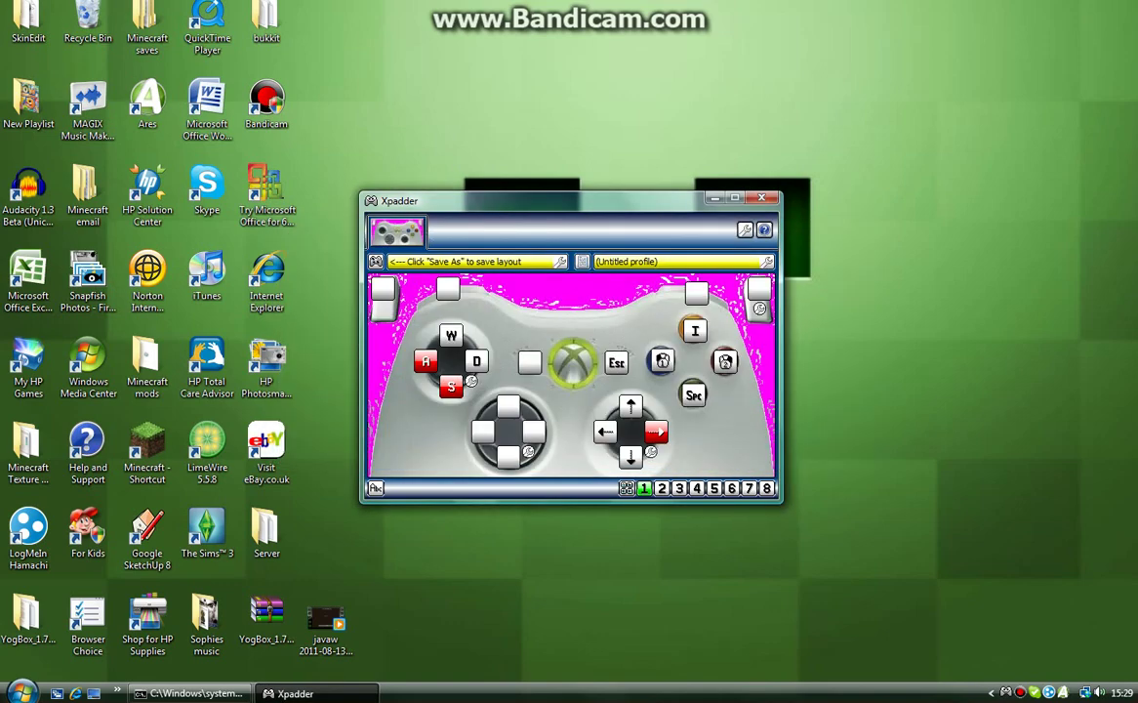
click(529, 362)
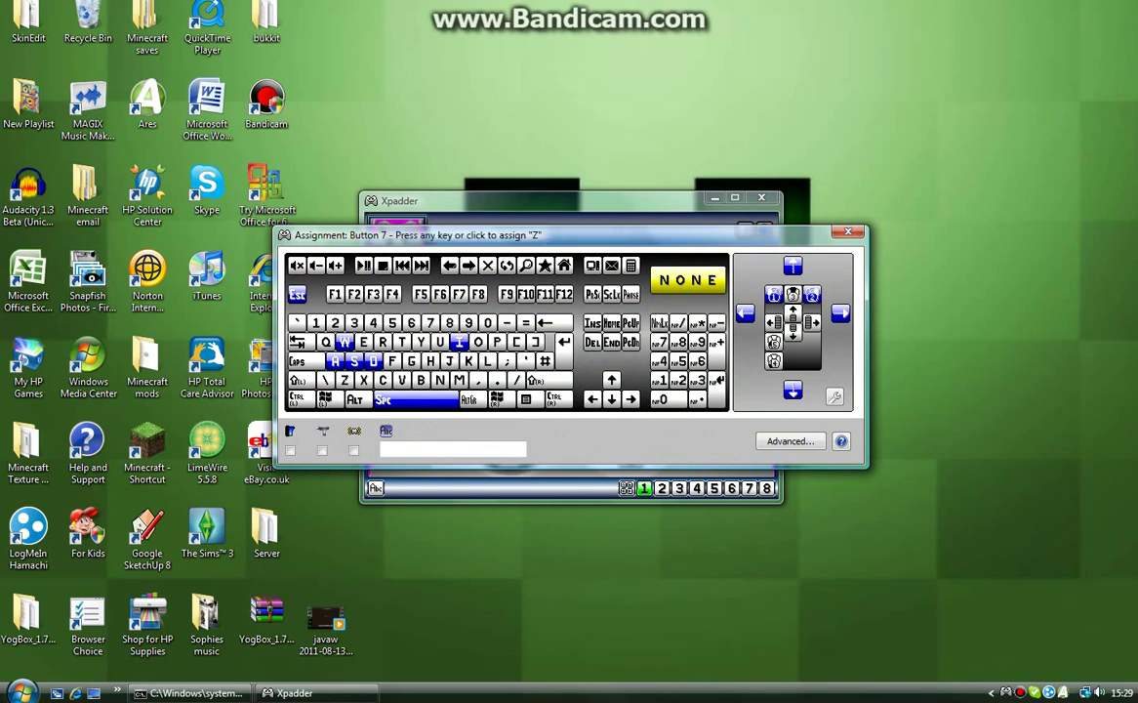
drag(468, 235, 571, 188)
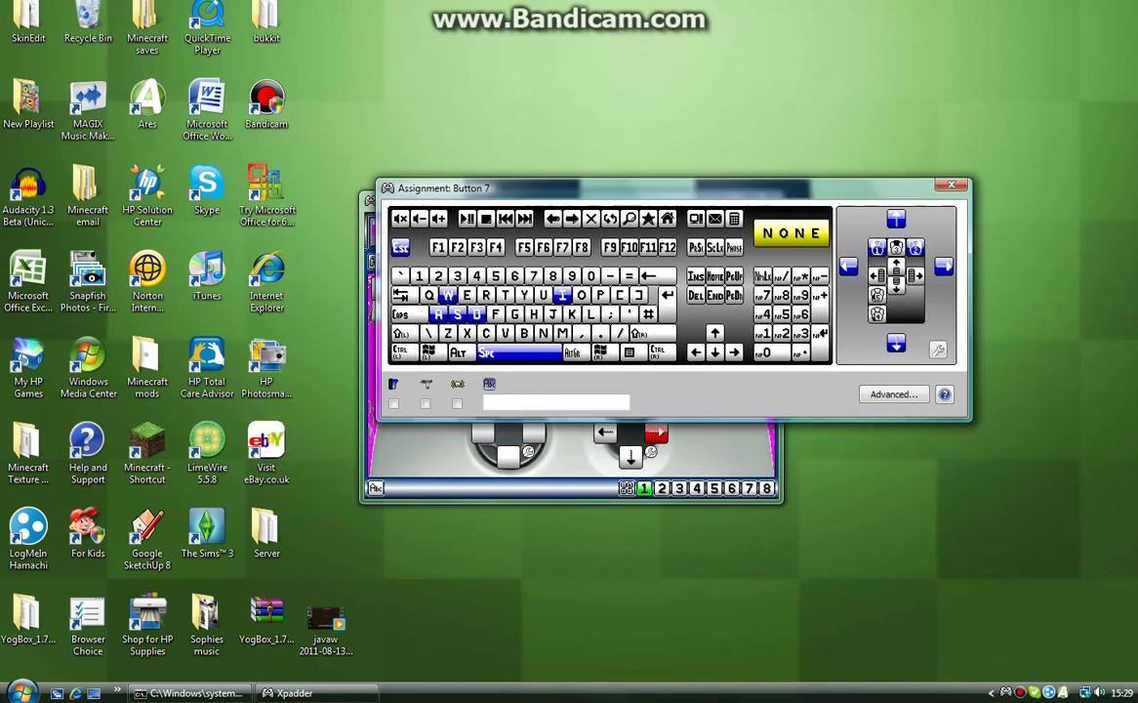
key(t)
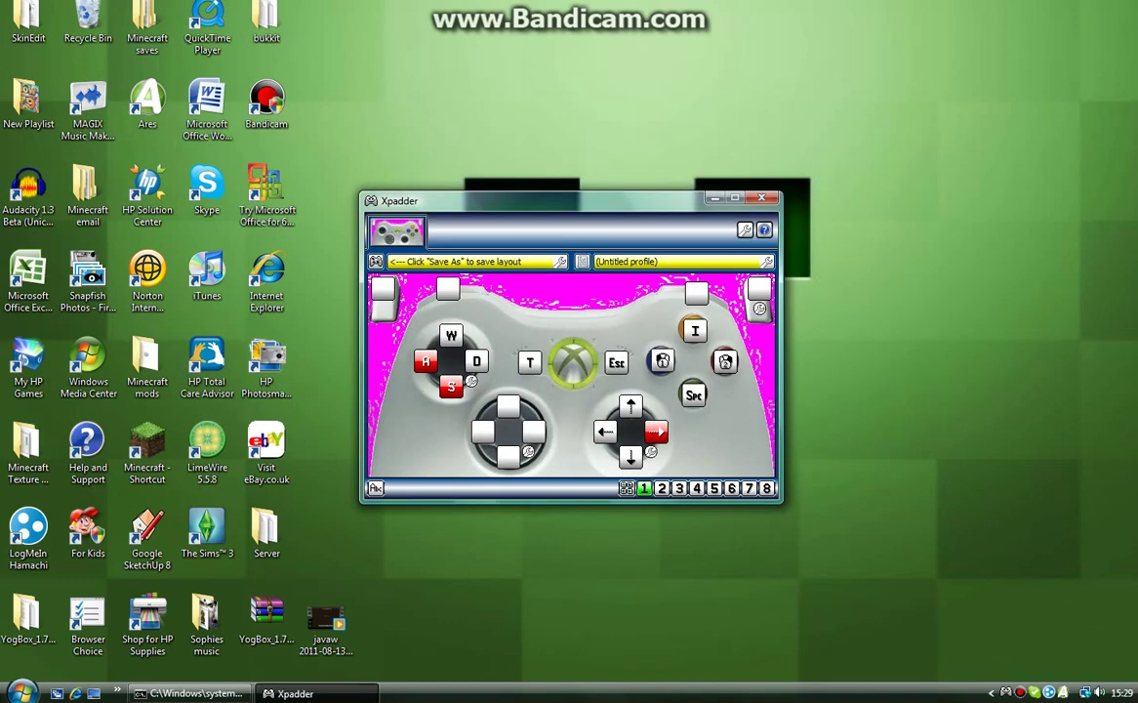
- Map the D-pad: up to F, down to Z, right to F5, left to F11
click(508, 406)
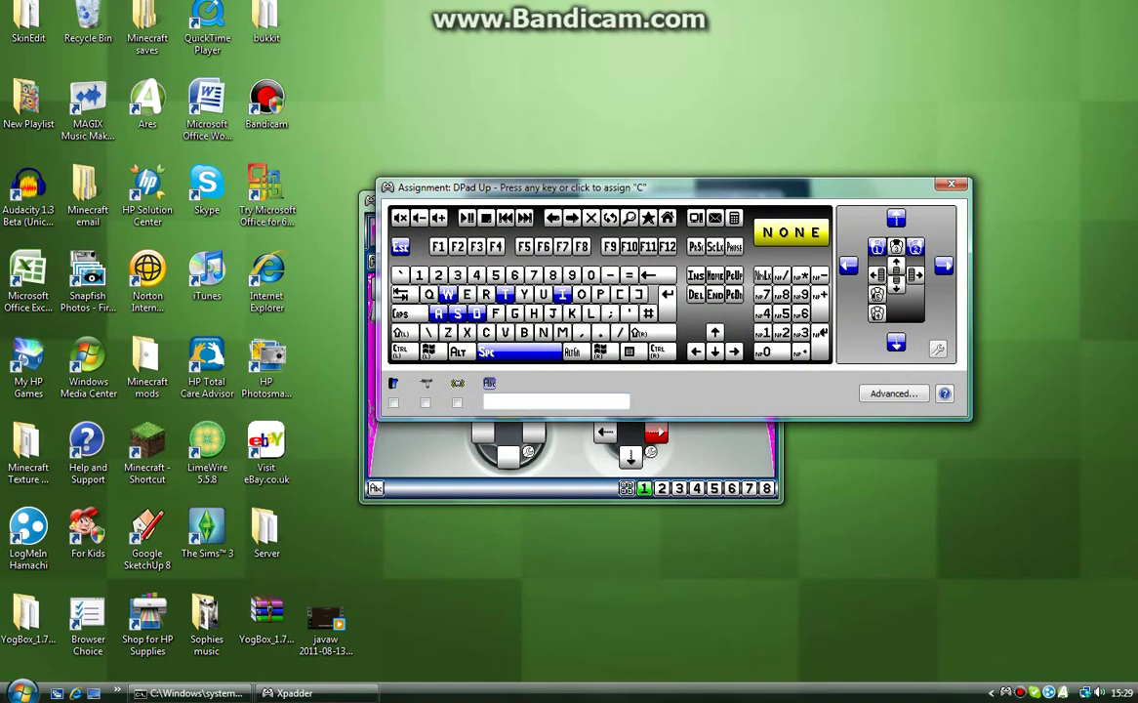
key(f)
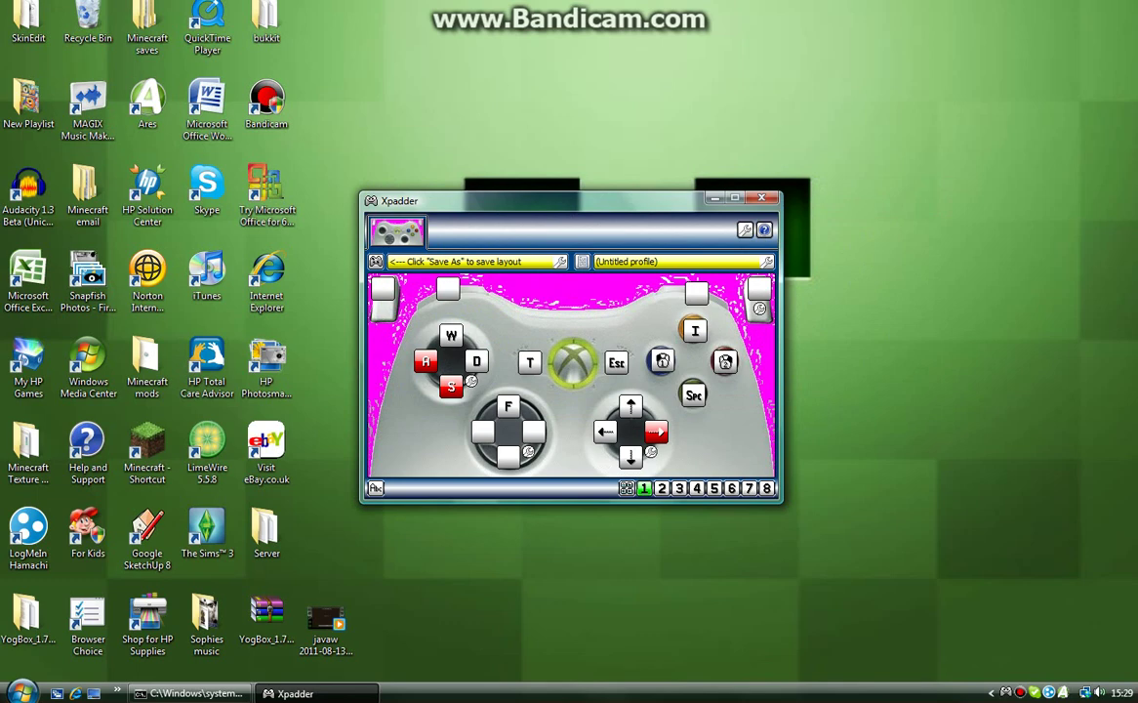
click(508, 455)
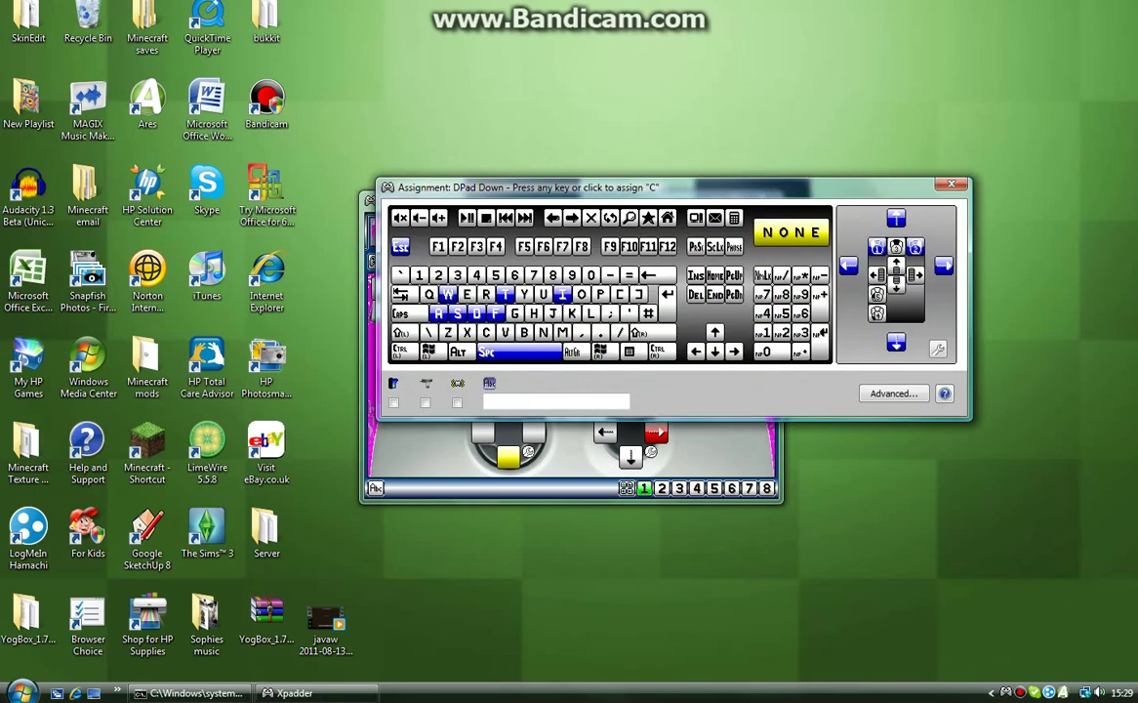
key(z)
click(534, 438)
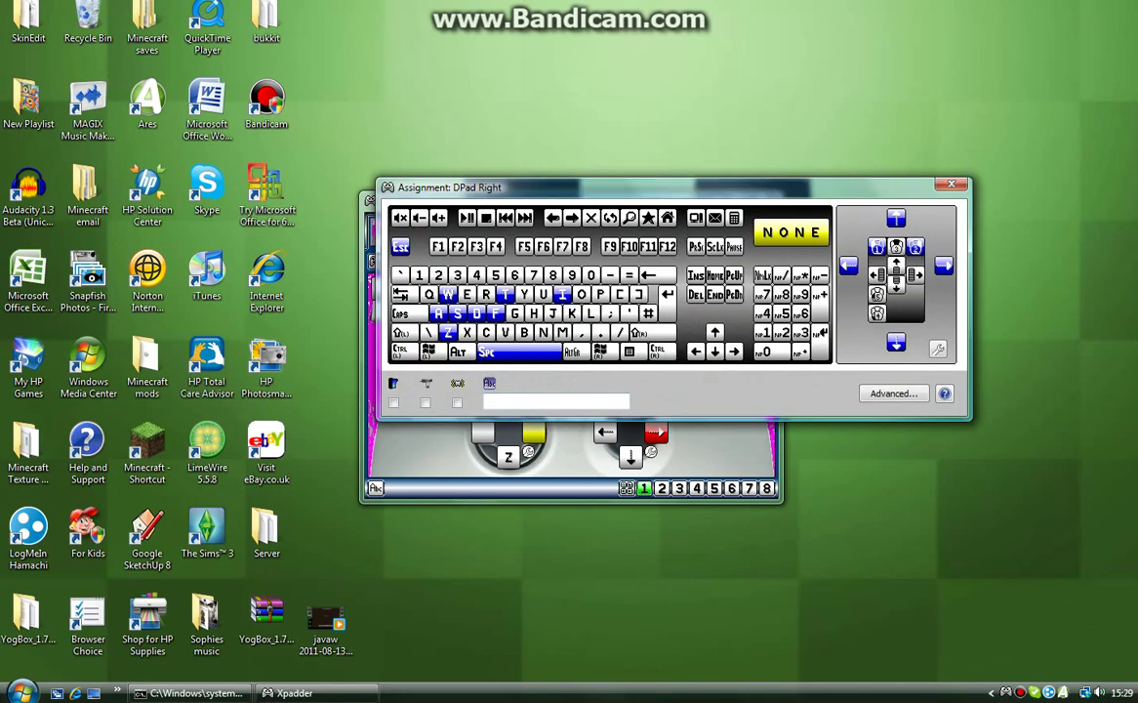
key(Right)
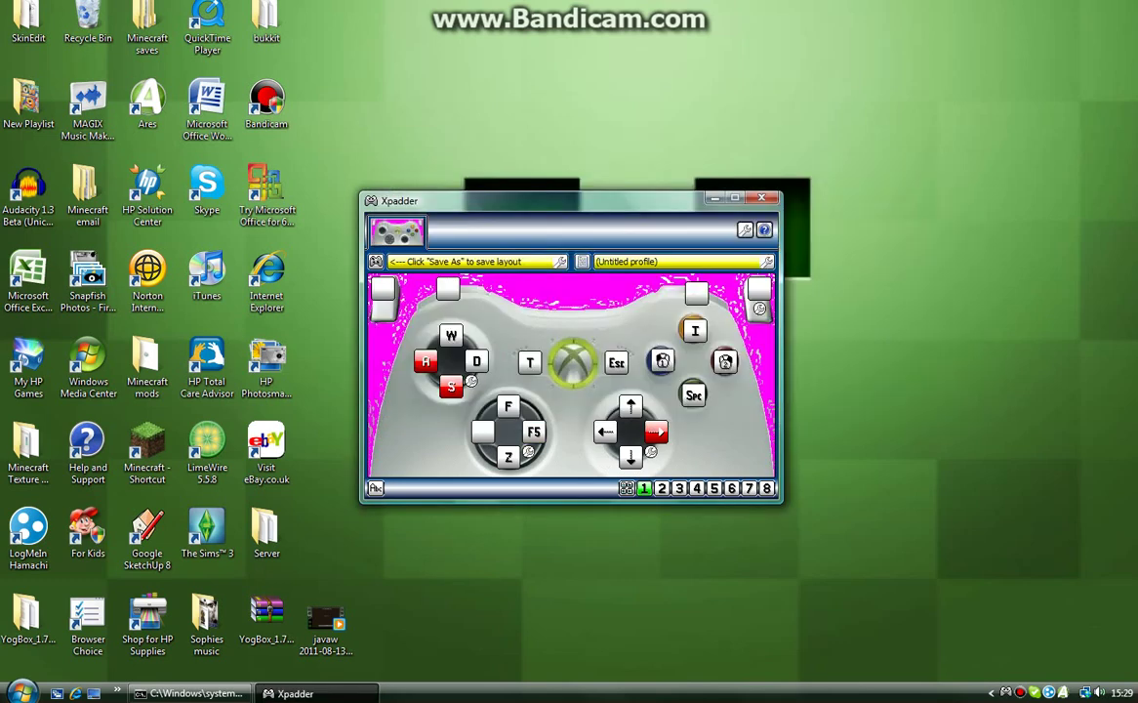
click(483, 432)
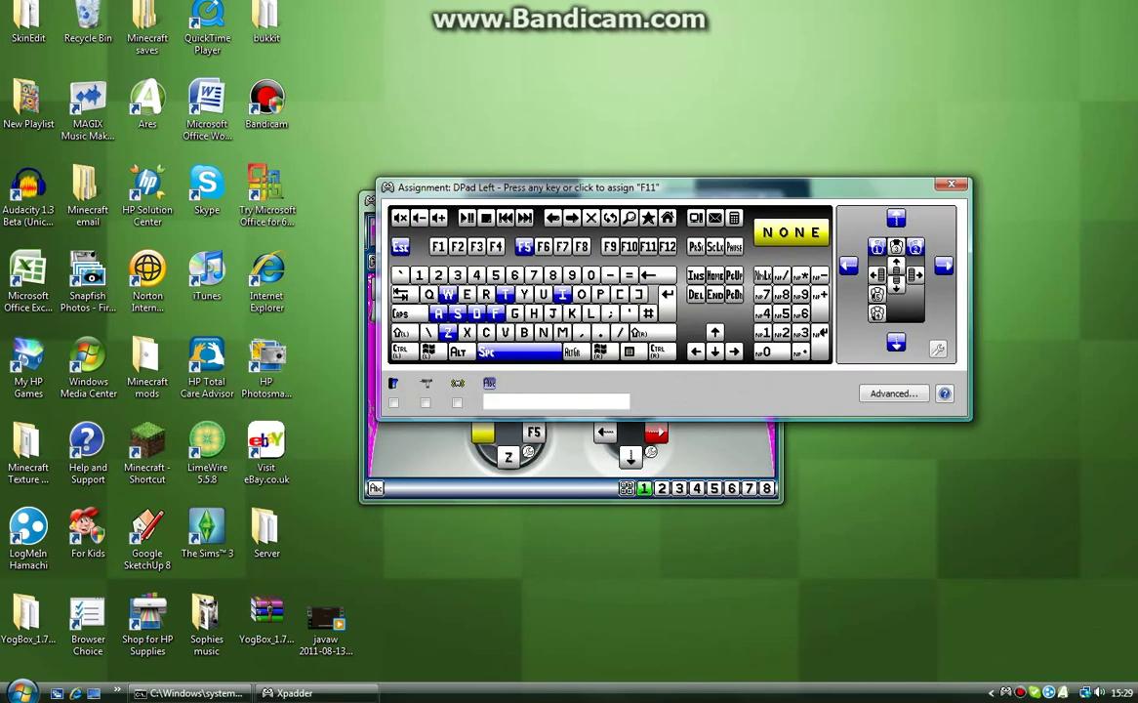
key(F11)
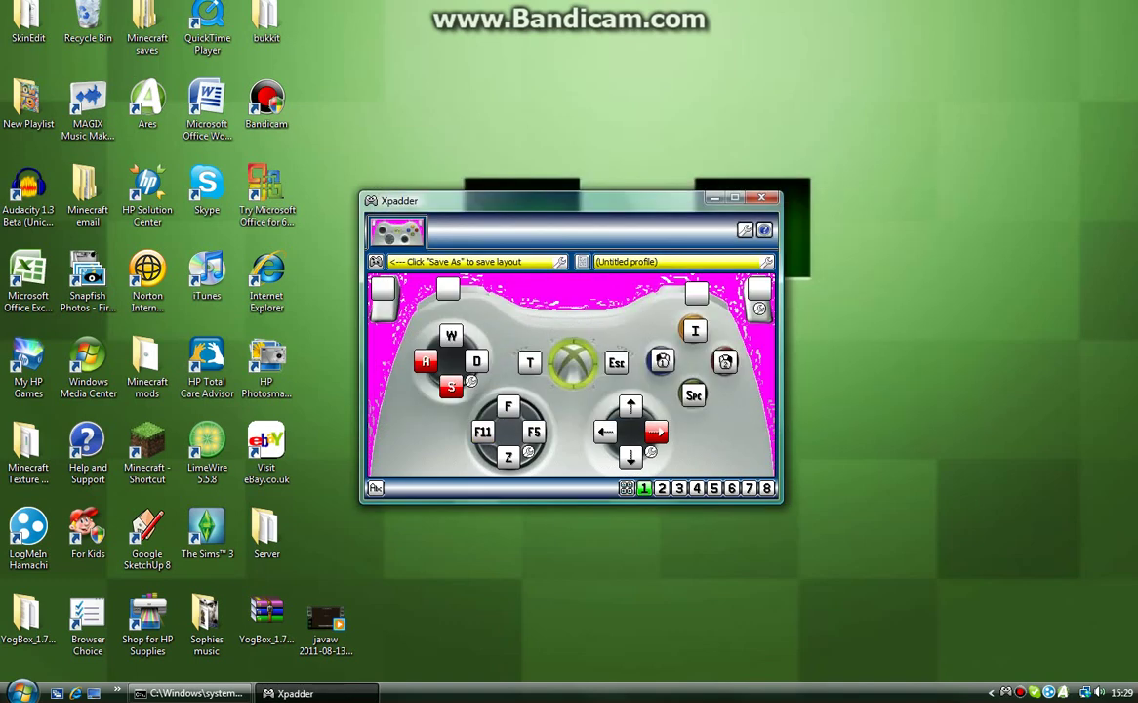
- Map the left trigger to E, Button 6 to G (replacing Q), and the right trigger to Q
click(383, 287)
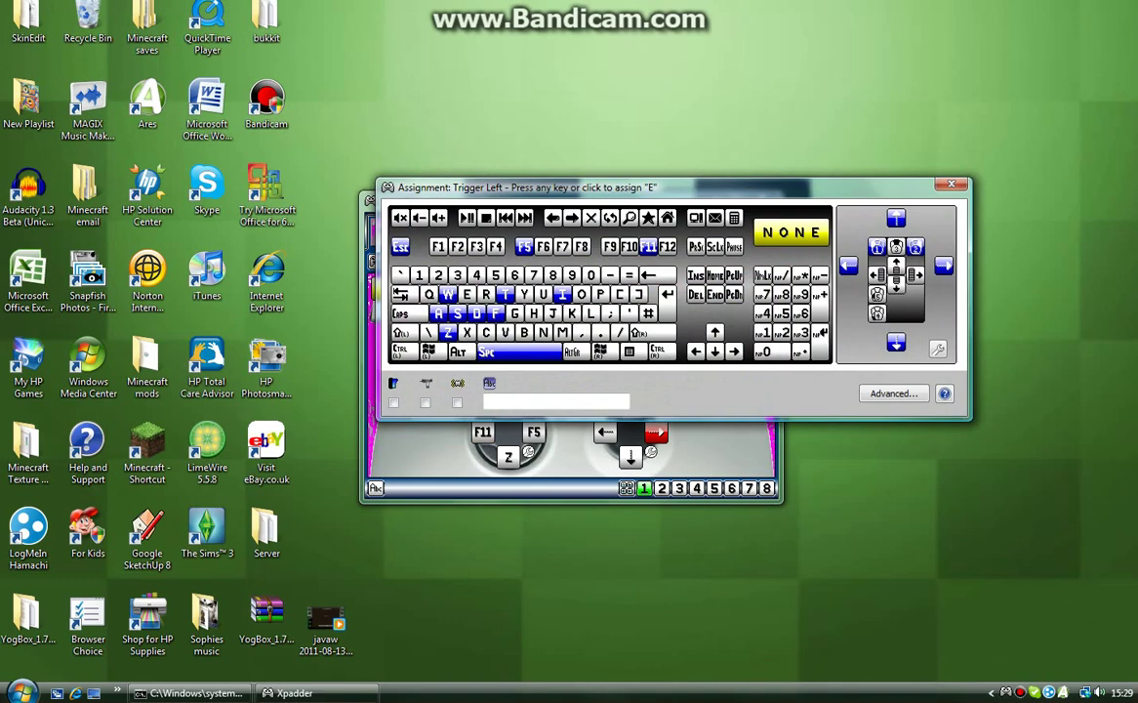
key(e)
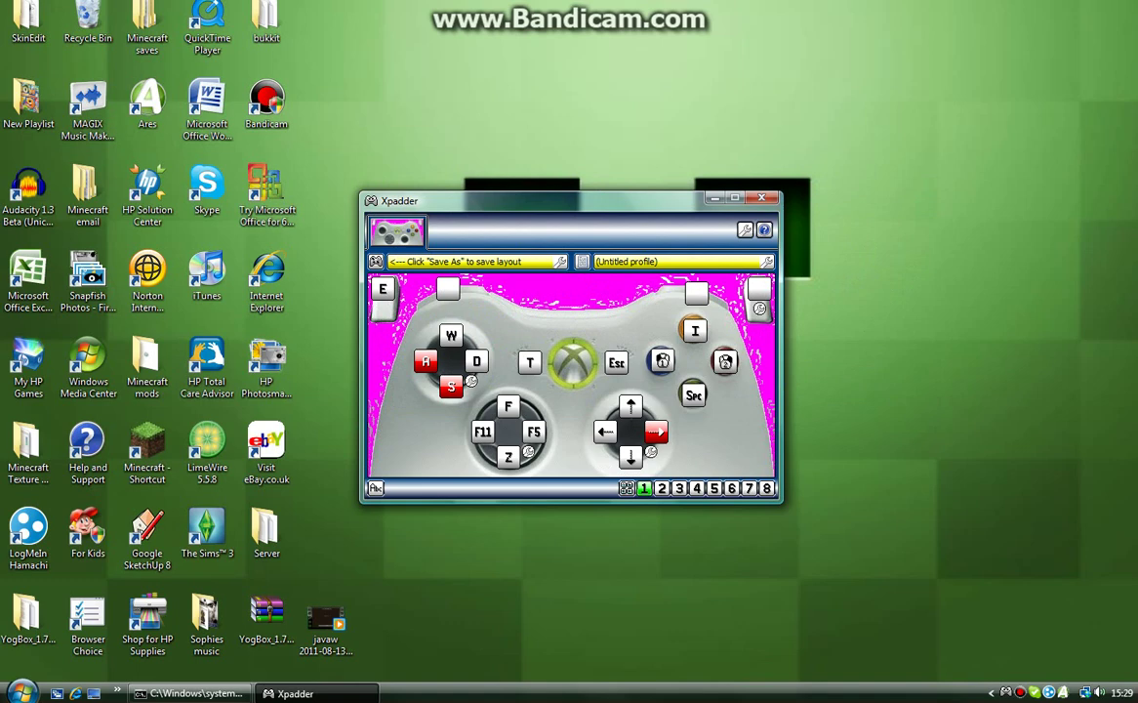
click(696, 291)
key(q)
click(482, 431)
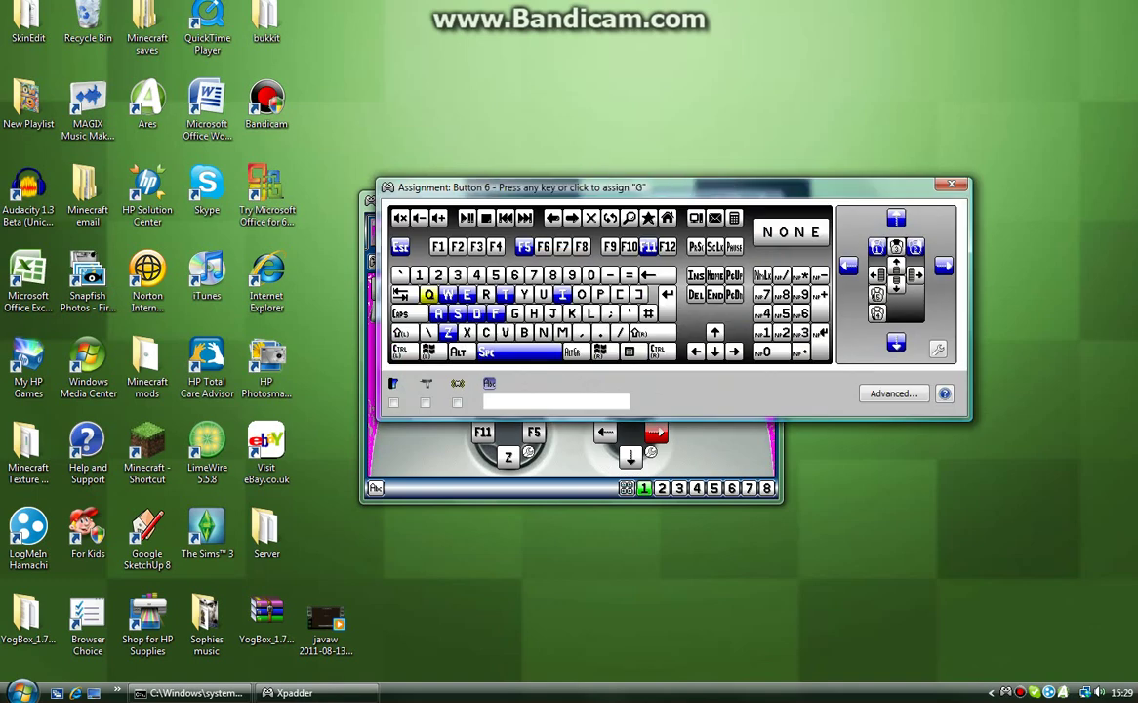
key(g)
click(758, 289)
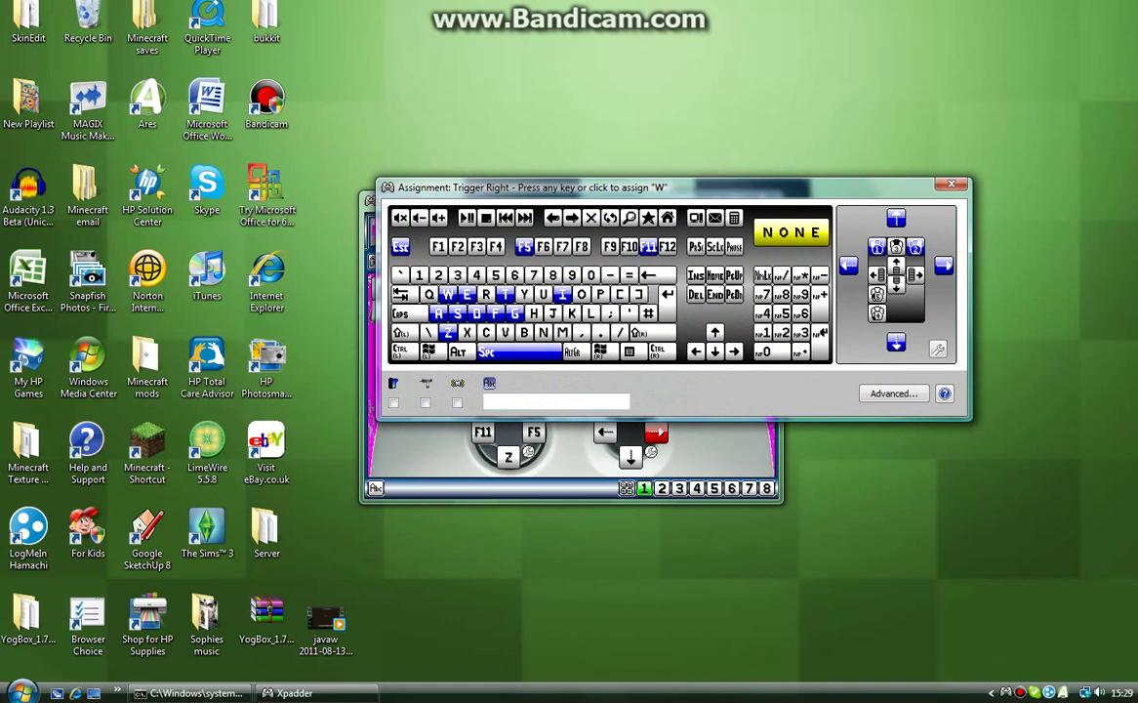
key(q)
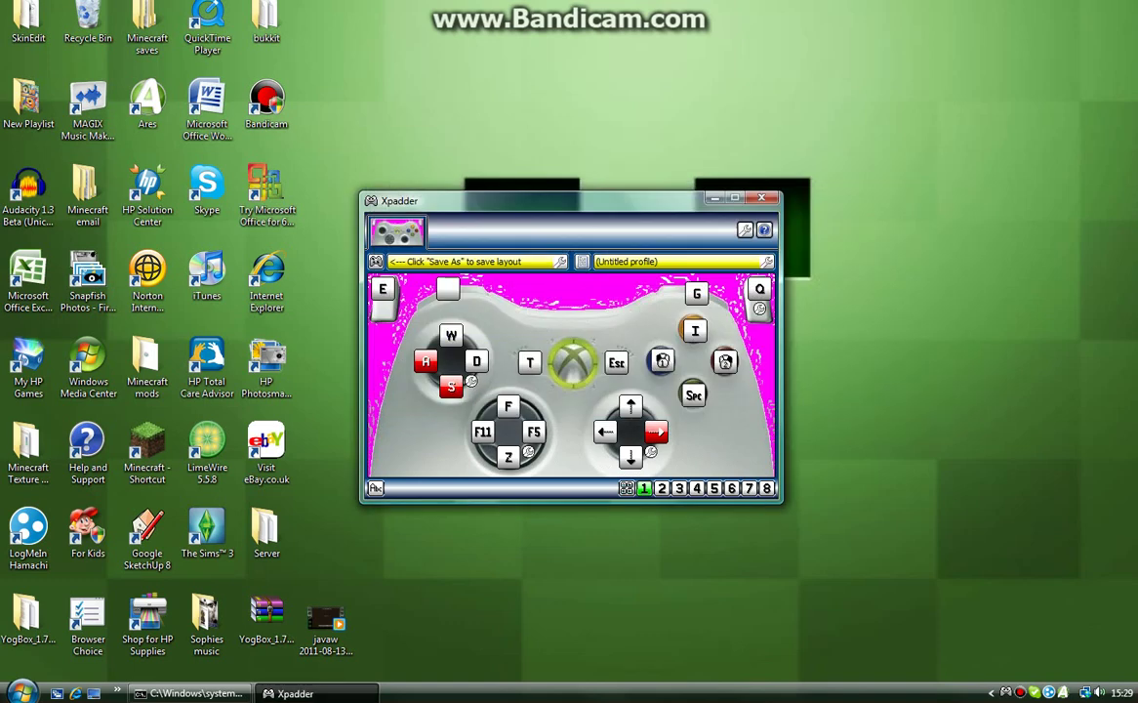
click(447, 289)
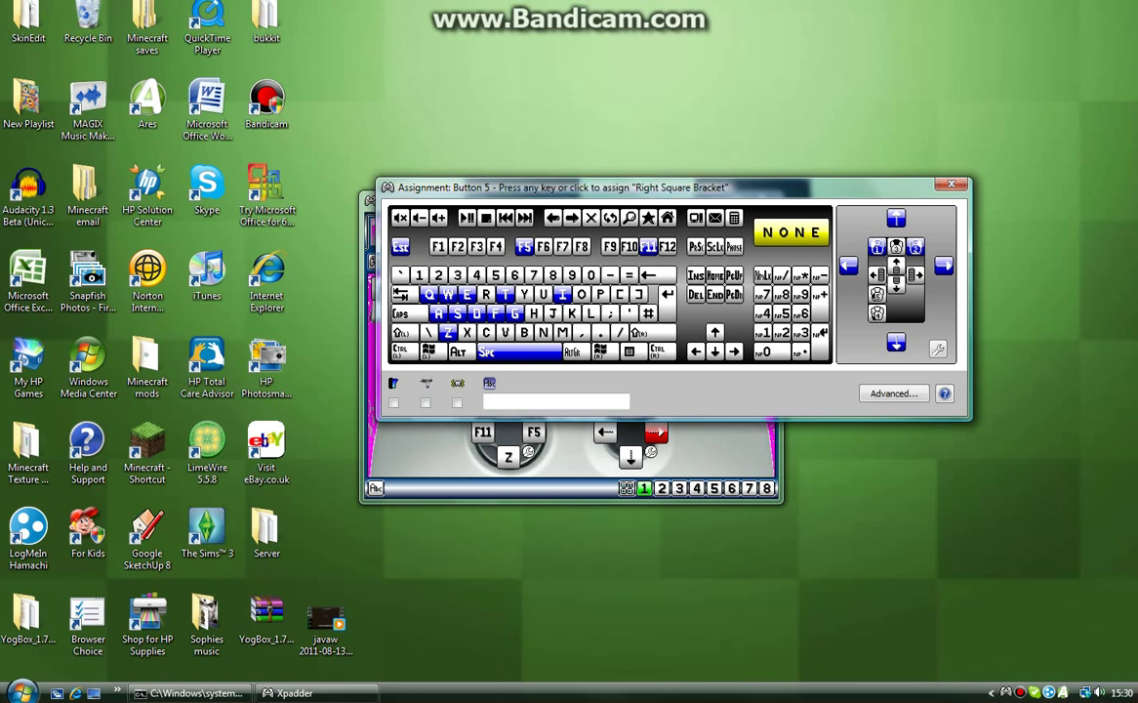
- Map Button 5 (left bumper) to Left Shift, then bring up the layout's file options
click(401, 333)
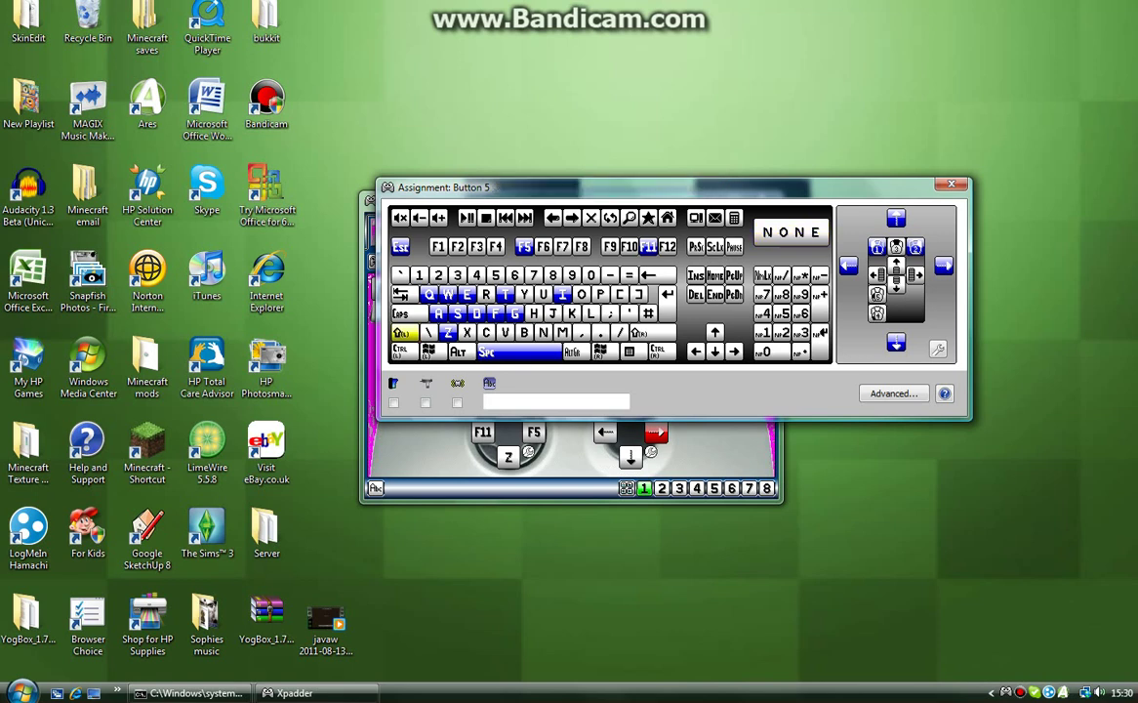
click(866, 165)
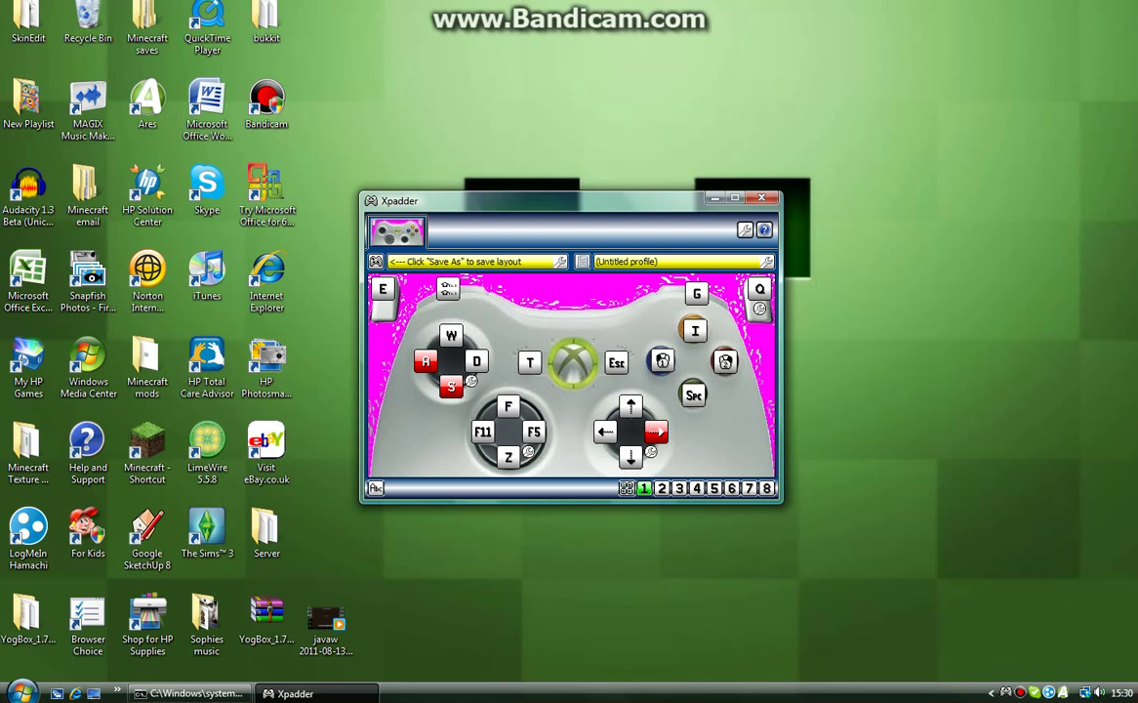
click(376, 261)
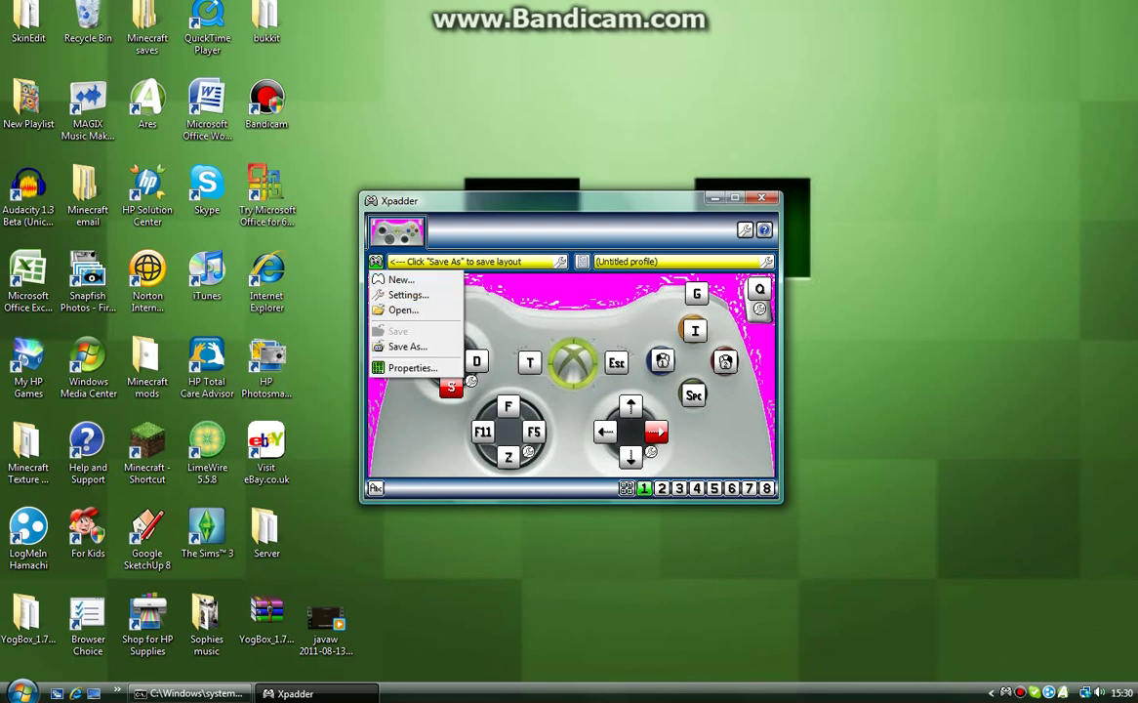
- Dismiss the layout menu without saving and close Xpadder
key(Escape)
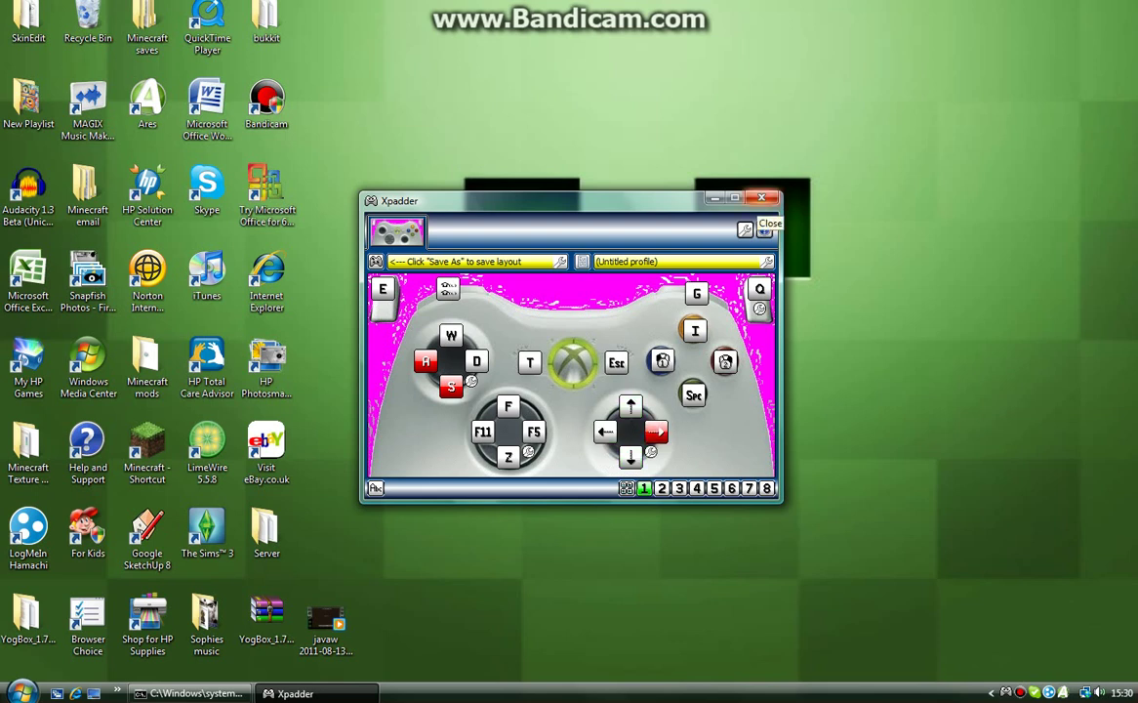
click(713, 198)
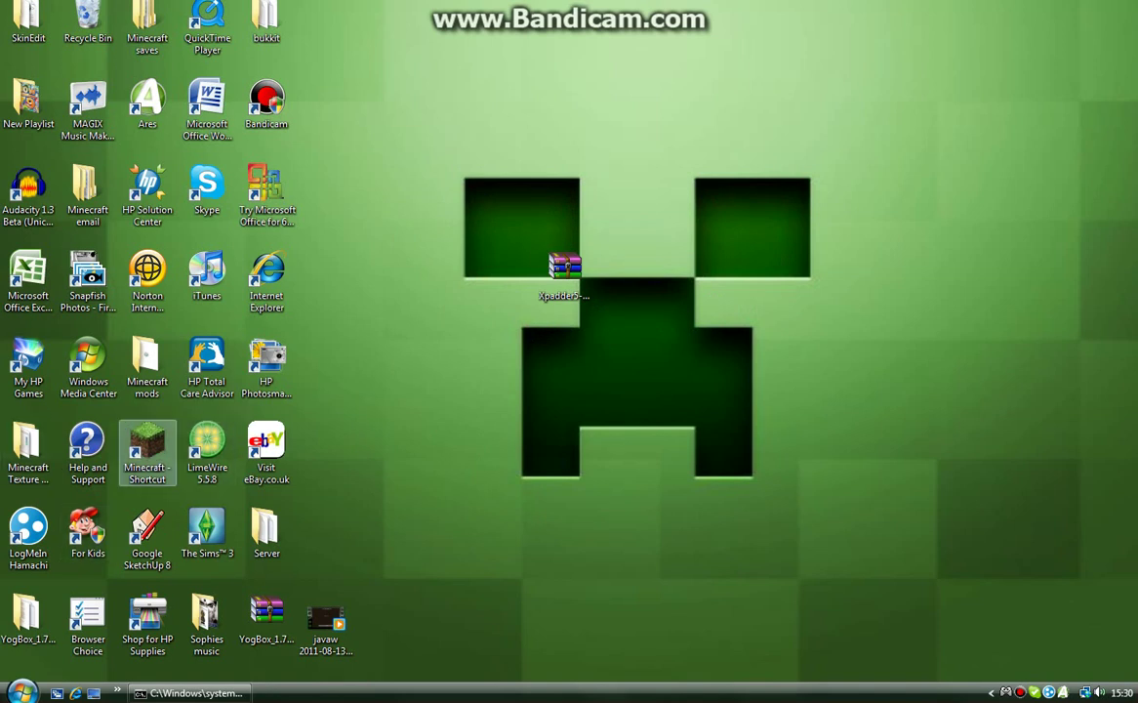
- Launch Minecraft, log in, and connect to the prefilled multiplayer server
click(146, 447)
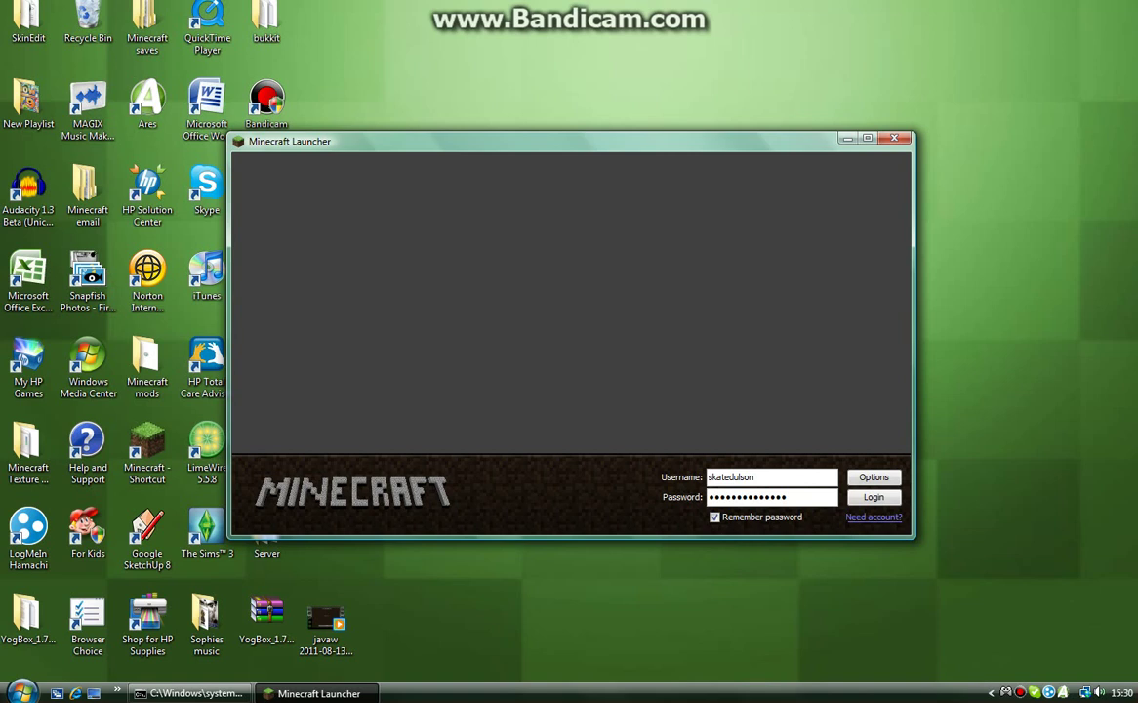
key(Return)
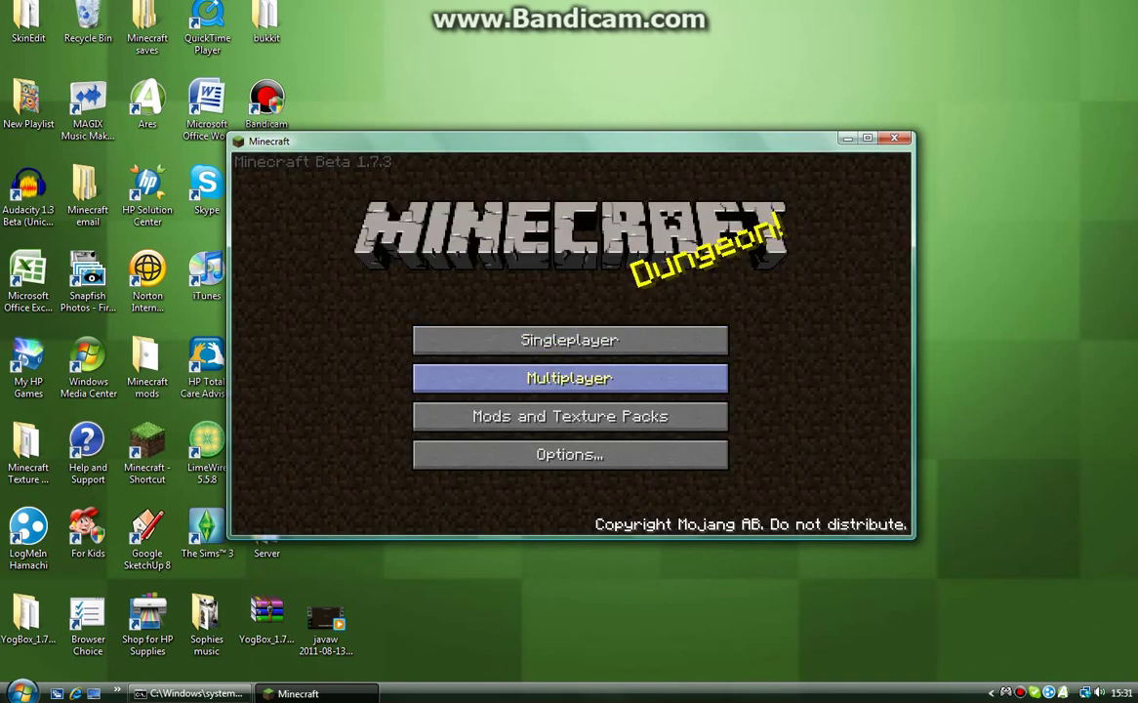
click(569, 378)
key(Return)
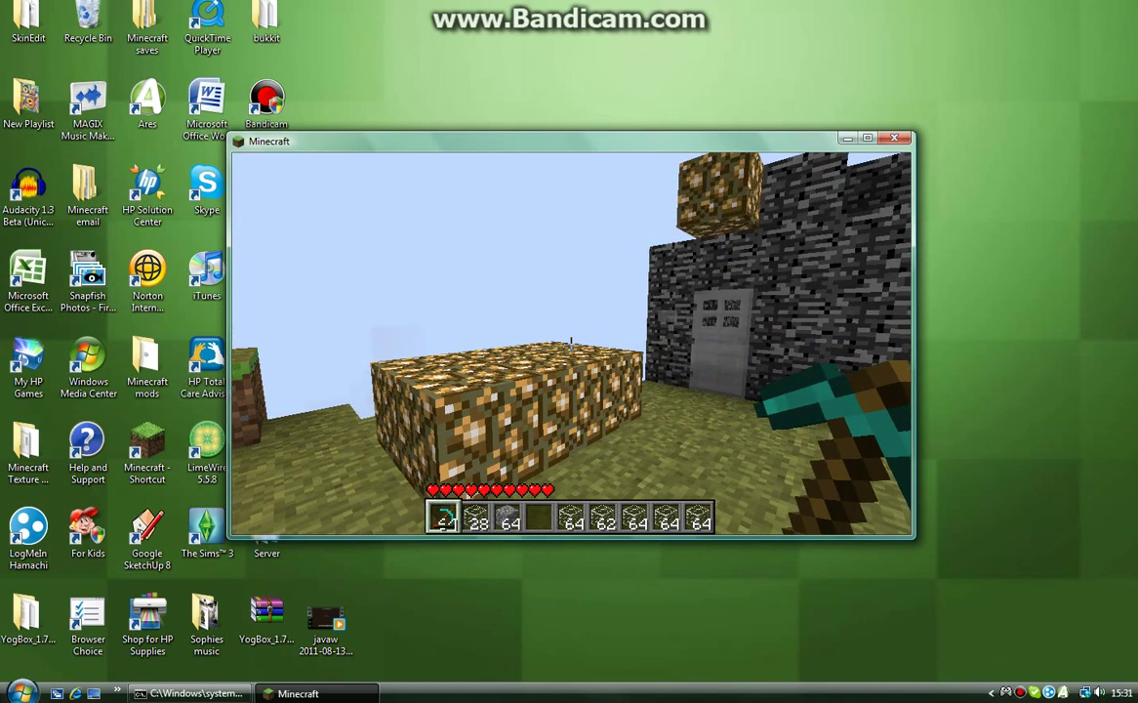
- Swing the pickaxe to test the controls, then disconnect to the title screen
click(571, 341)
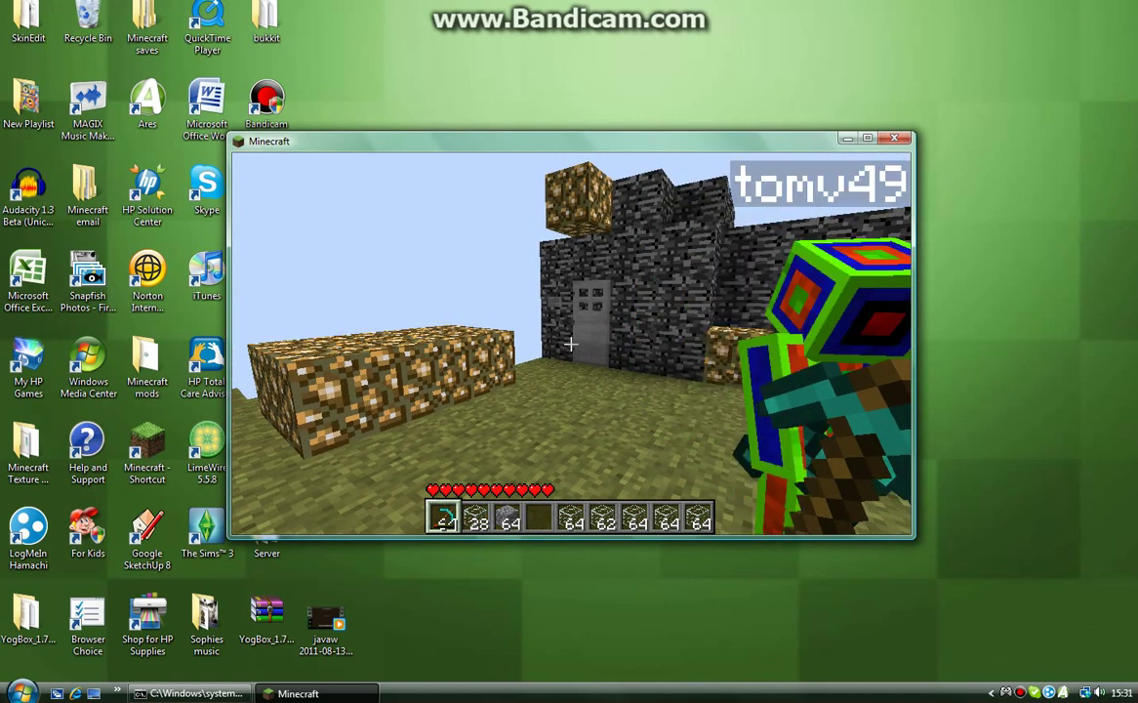
key(Escape)
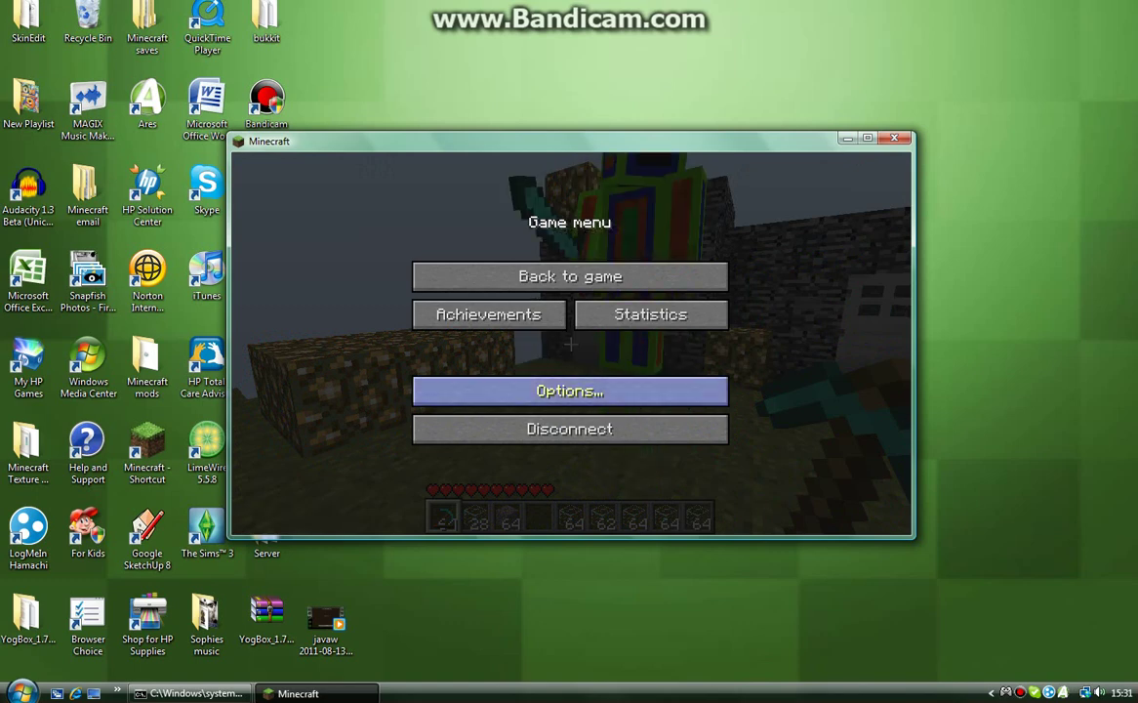
click(569, 430)
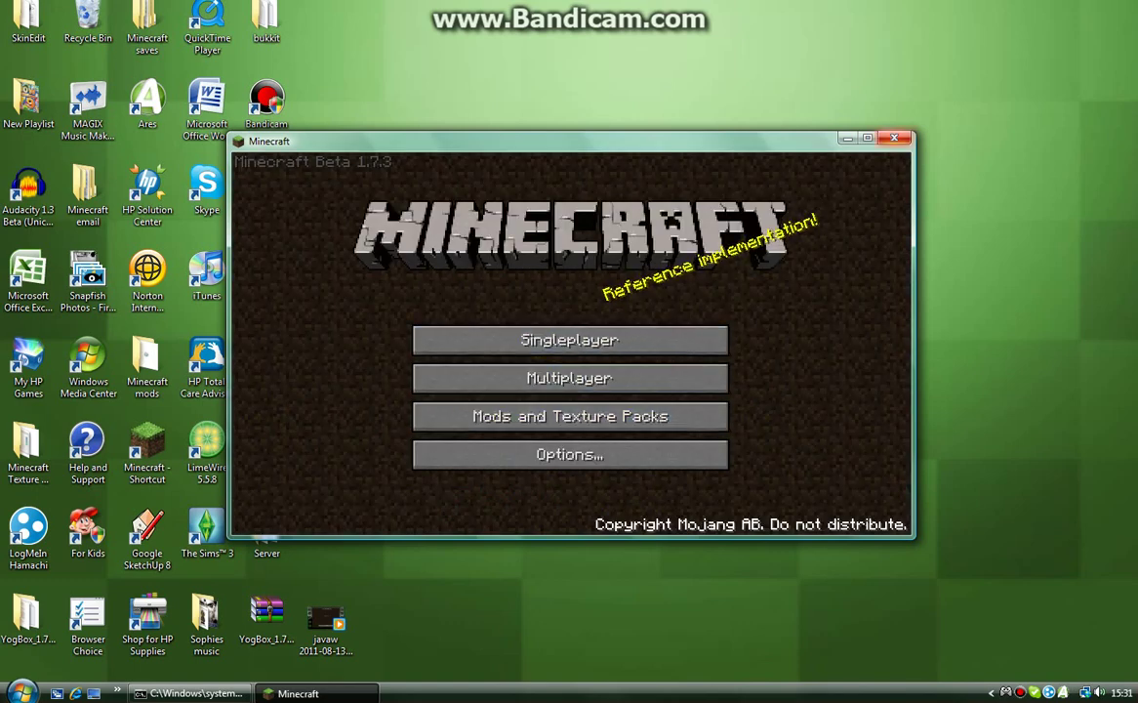
- Close Minecraft and move the Xpadder archive icon to the top row beside bukkit
click(893, 138)
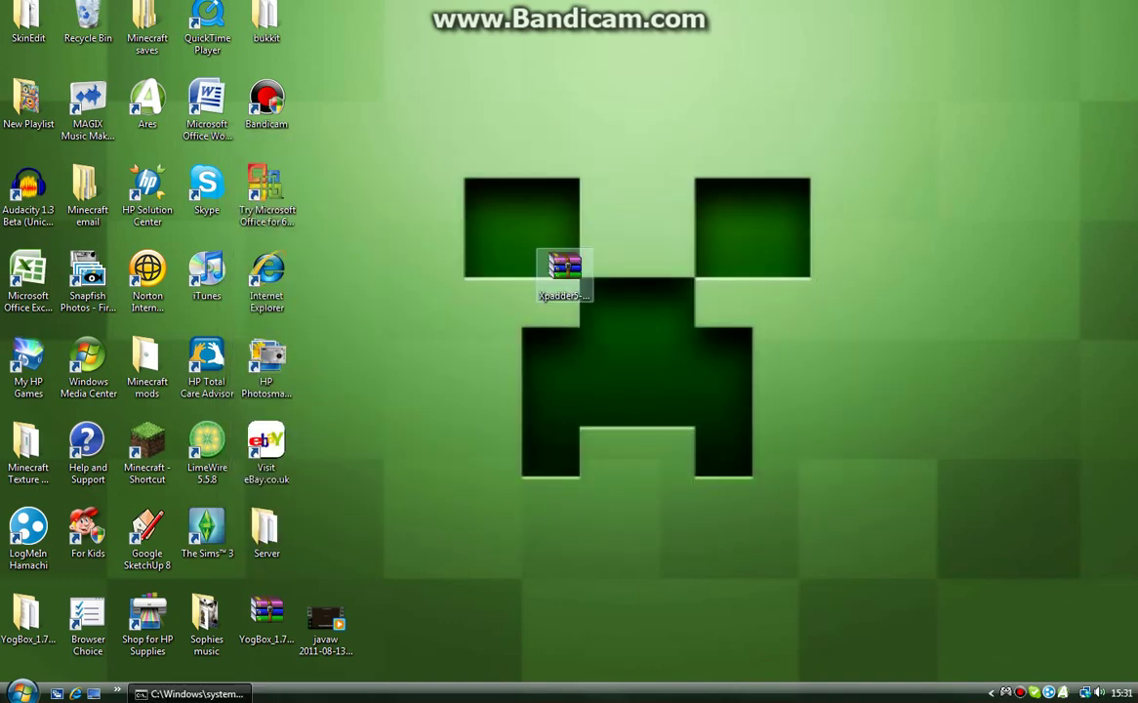
mouse_move(564, 269)
mouse_down()
mouse_move(267, 101)
mouse_move(326, 19)
mouse_up()
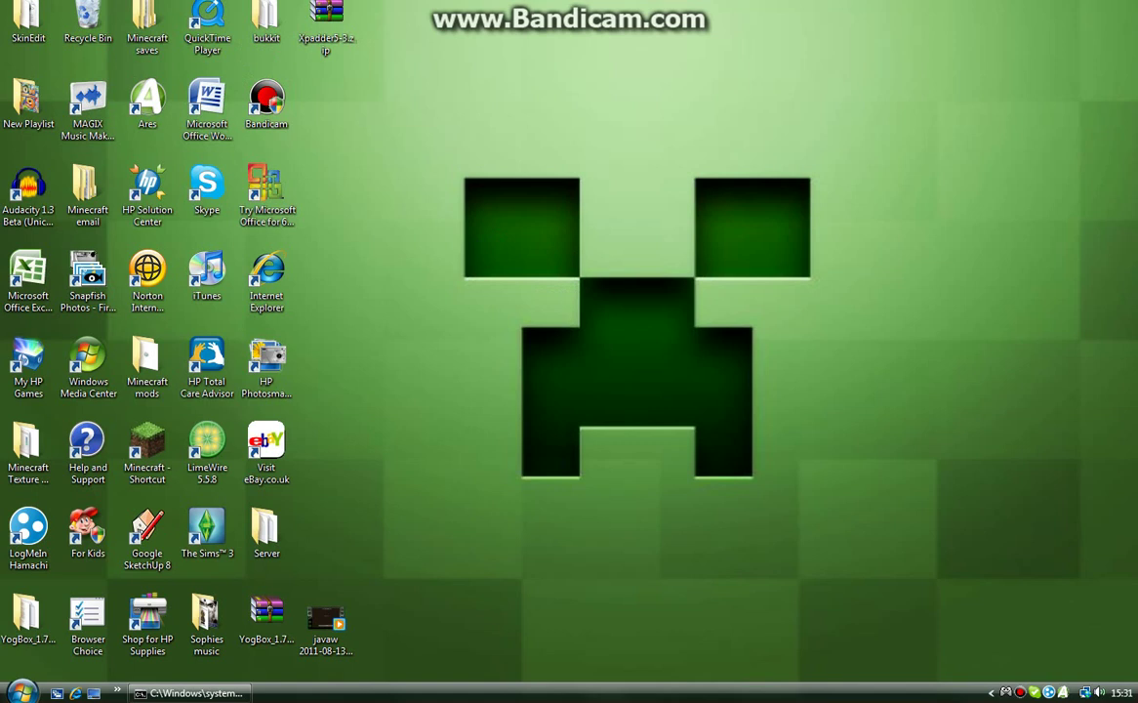
drag(580, 279, 694, 427)
drag(752, 476, 695, 328)
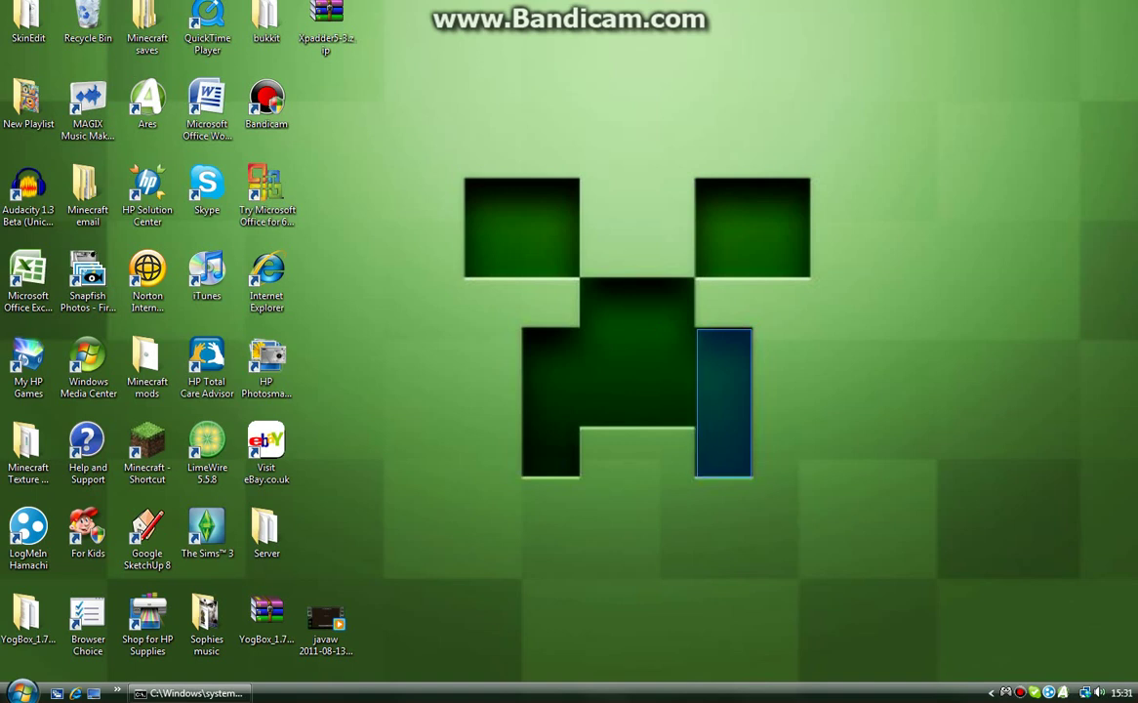
drag(695, 328, 695, 328)
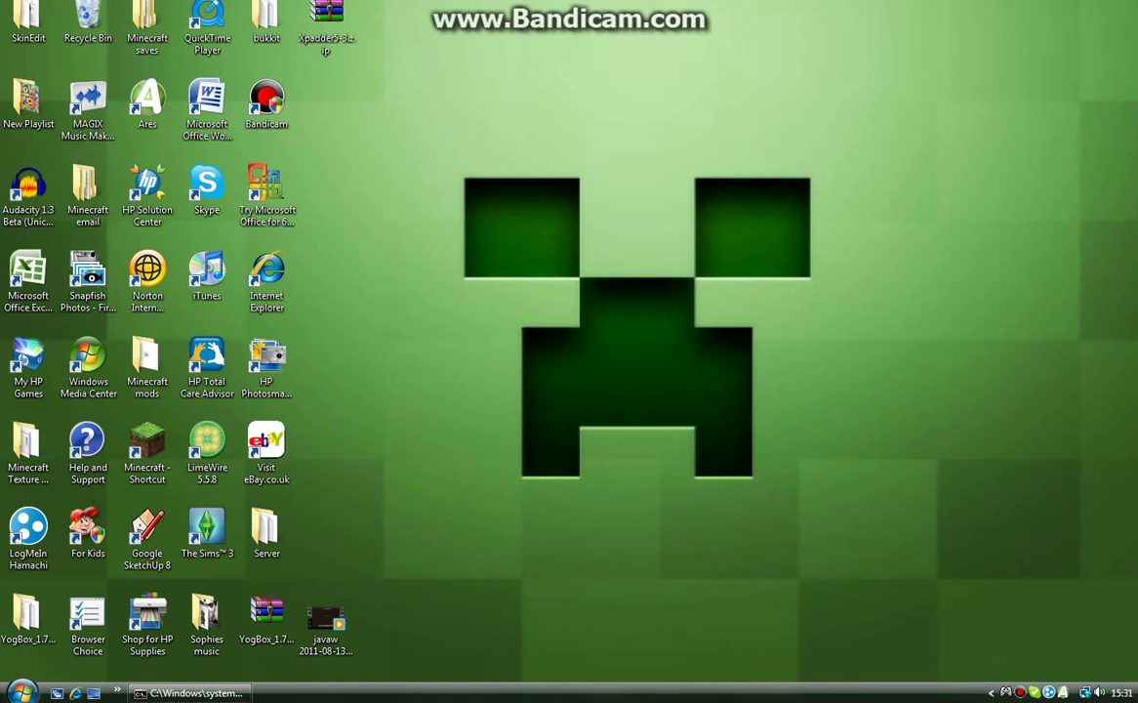